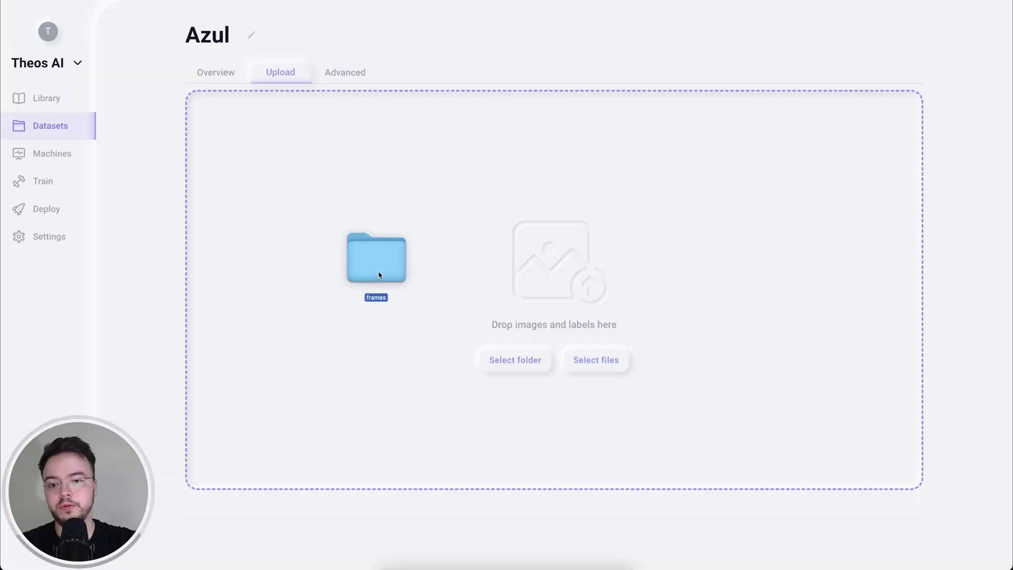
Load the frames folder into the dataset upload and box the dog as dog moving
drag(379, 275, 379, 275)
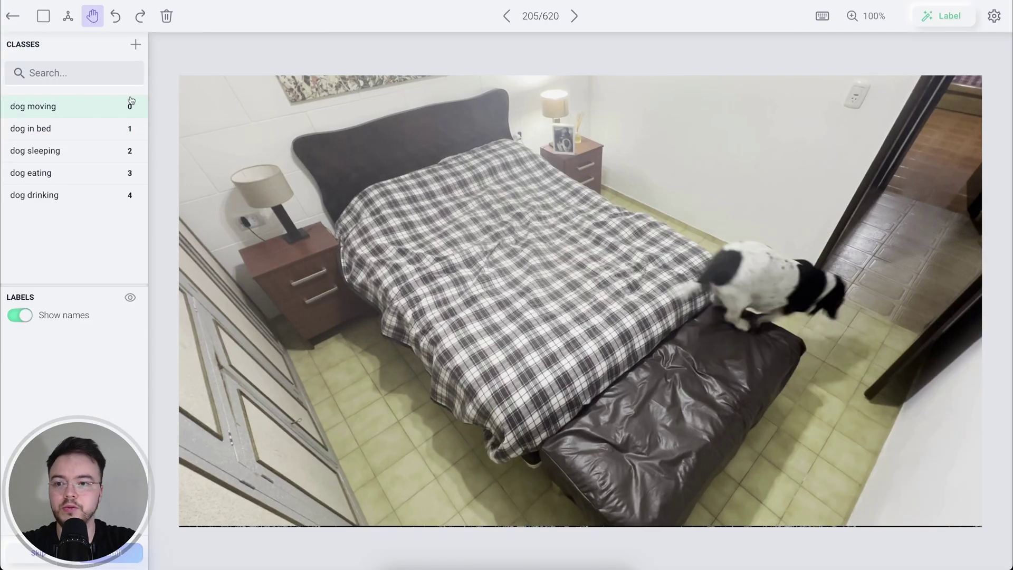
drag(697, 333, 848, 238)
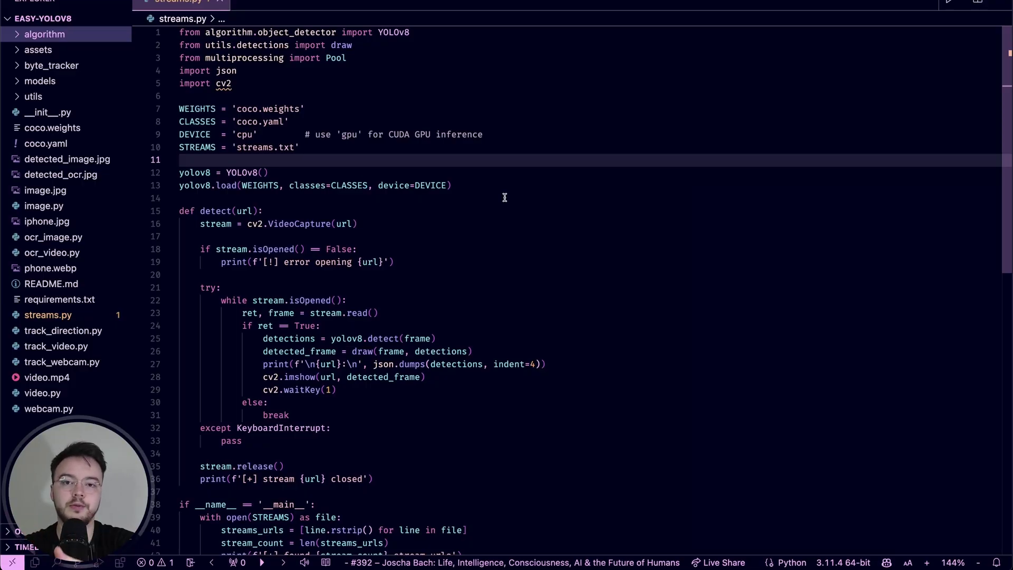
Bring the streams.py script forward in the VS Code editor
drag(502, 197, 130, 443)
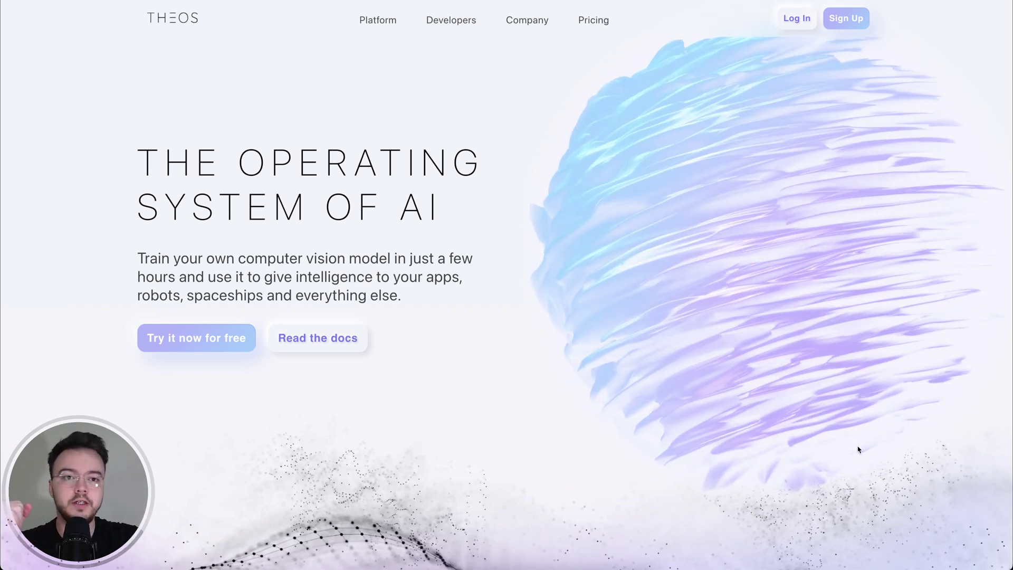
Begin signing up for a Theos AI account from the homepage
click(851, 26)
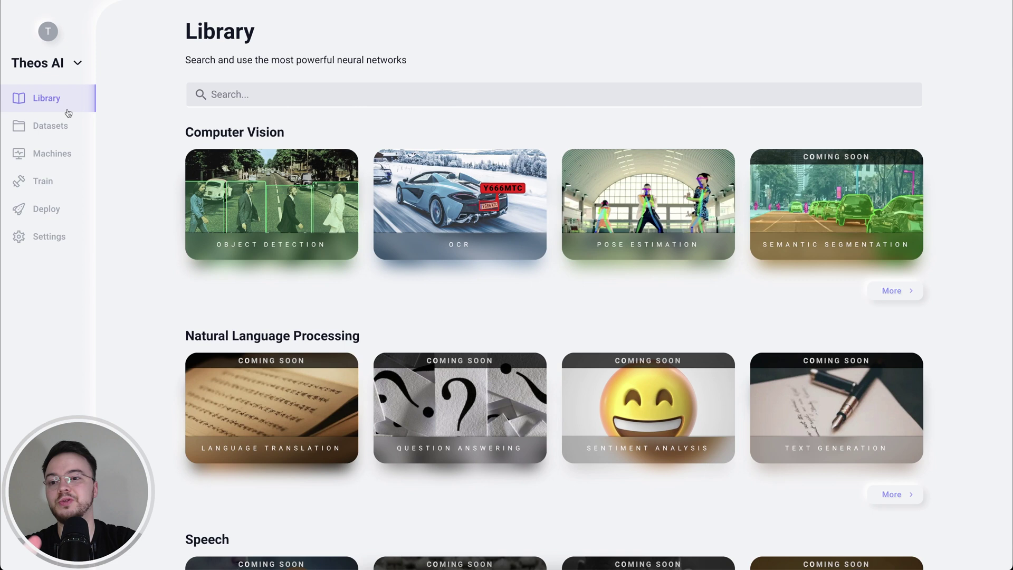
Create a new image dataset named Azul, marked for video labeling
click(45, 127)
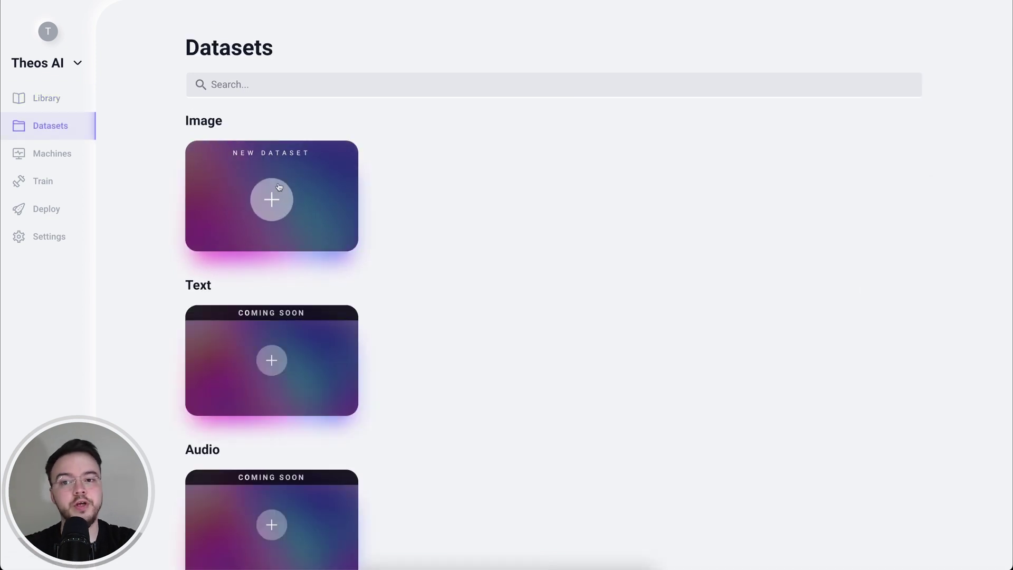
click(269, 196)
text(Azul)
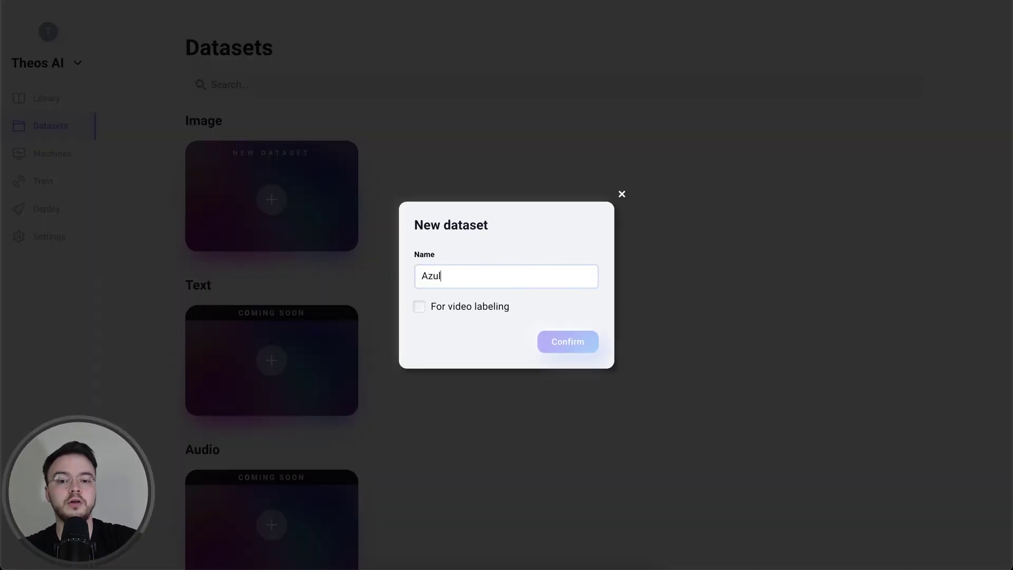
click(464, 308)
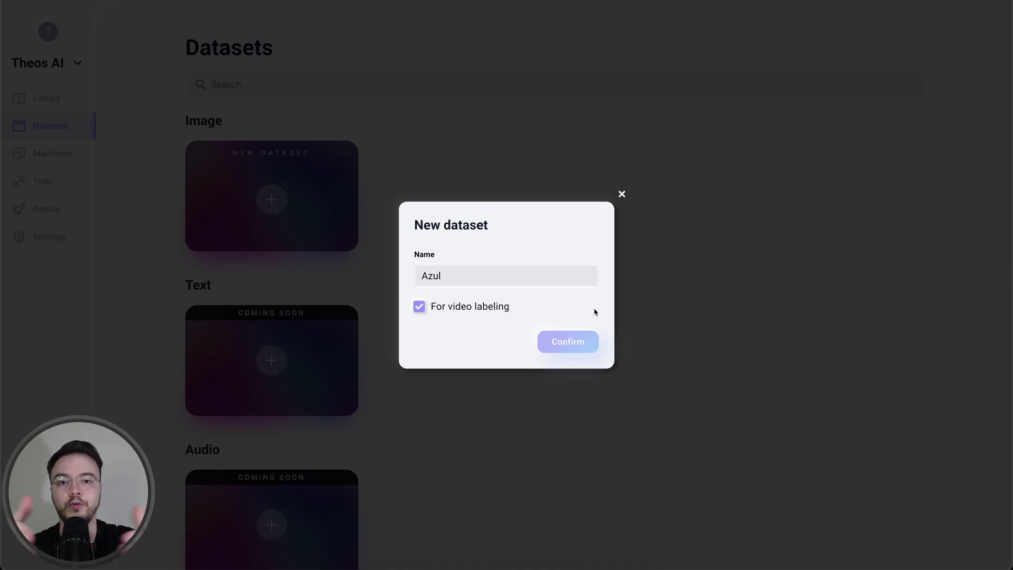
click(585, 346)
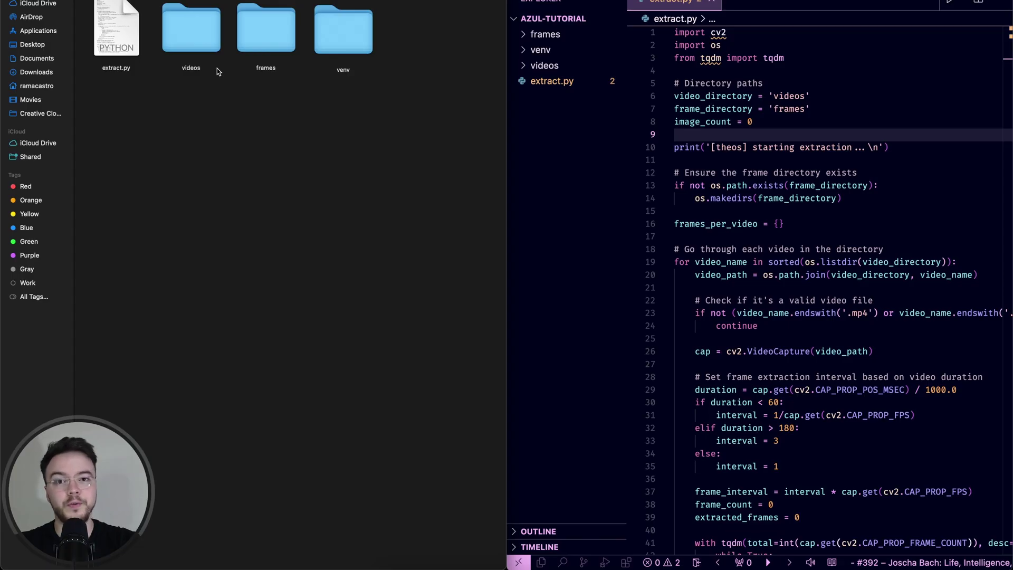
Look through the videos folder, then review the frame-extraction script in the editor
double_click(216, 17)
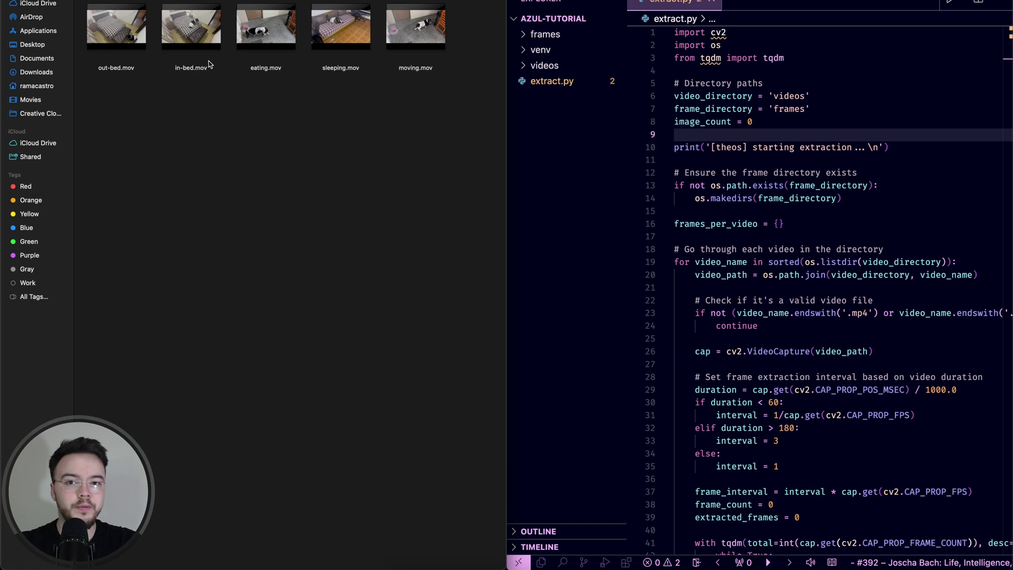
mouse_move(111, 37)
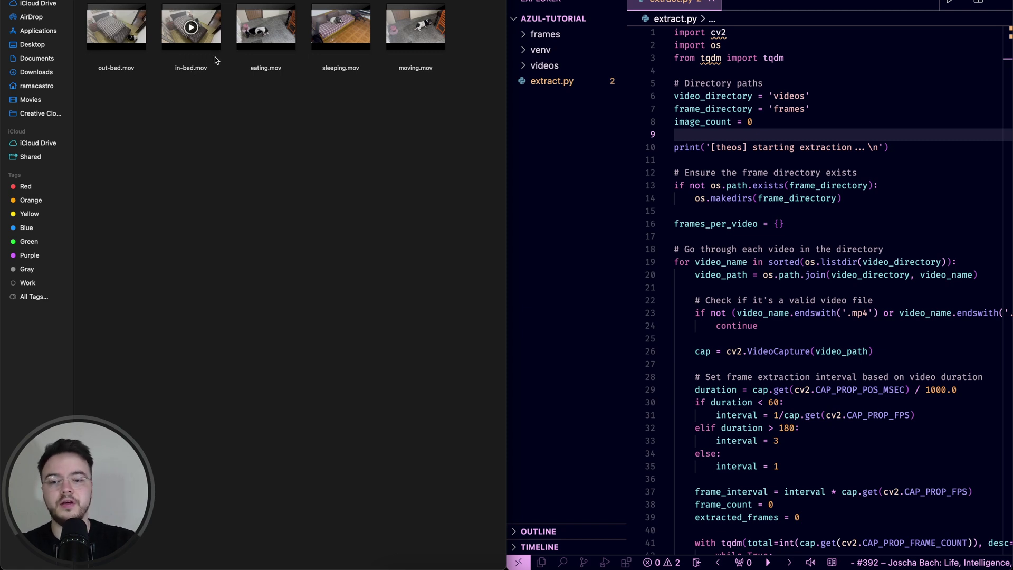
mouse_move(280, 41)
mouse_move(352, 42)
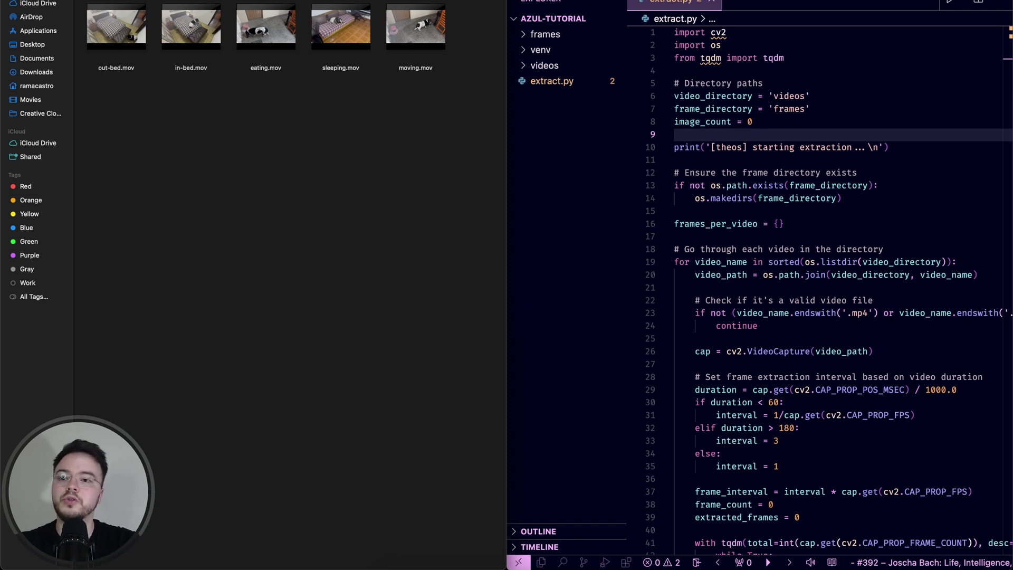
key(super+bracketleft)
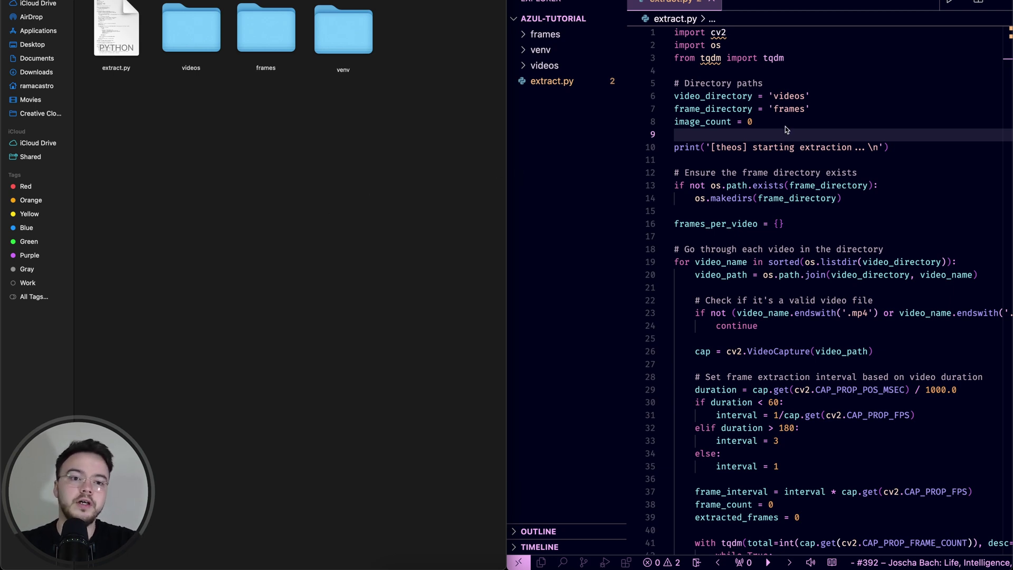
click(739, 83)
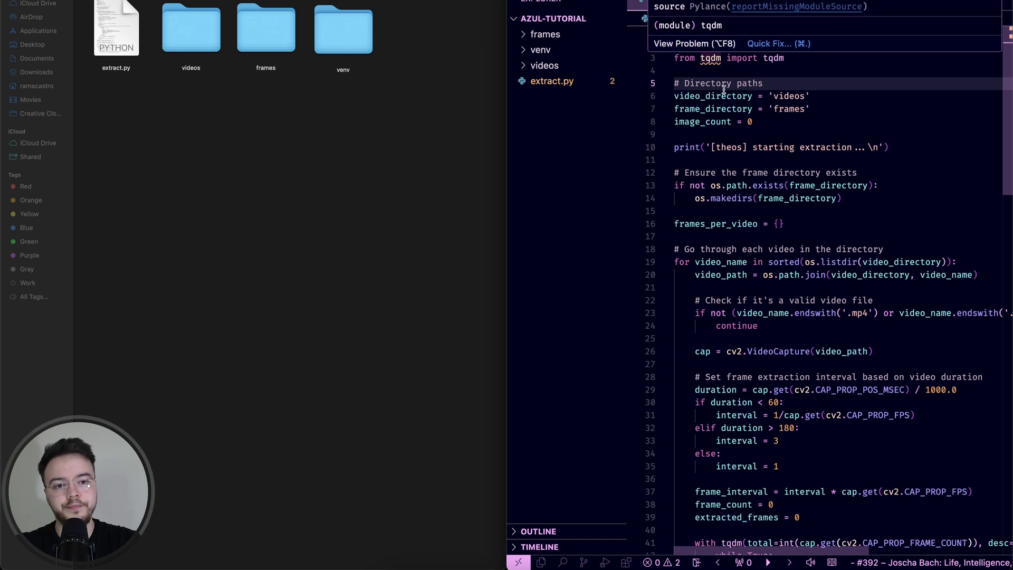
key(Down)
click(862, 71)
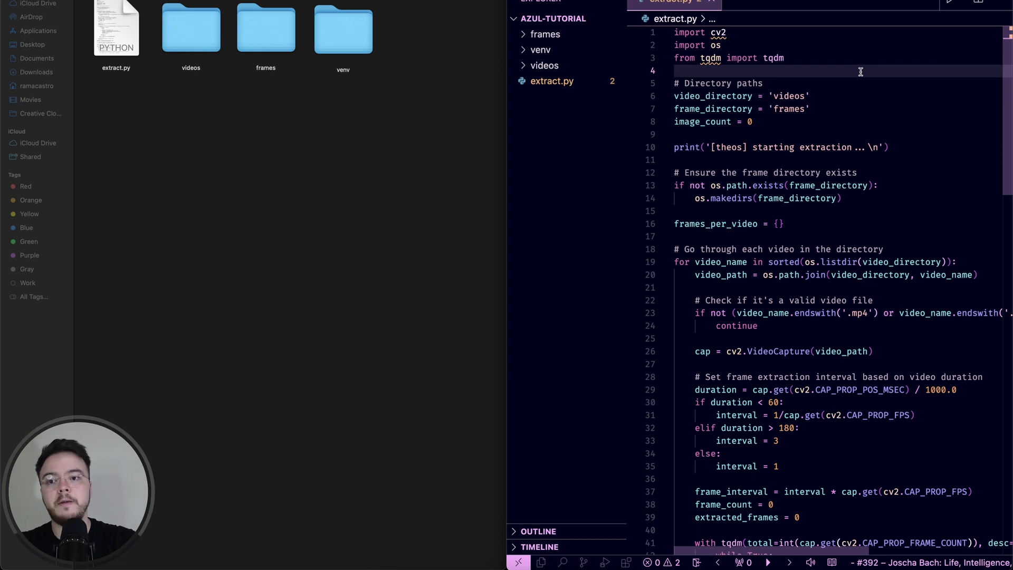
Open the frames folder and select all 620 extracted images
click(299, 88)
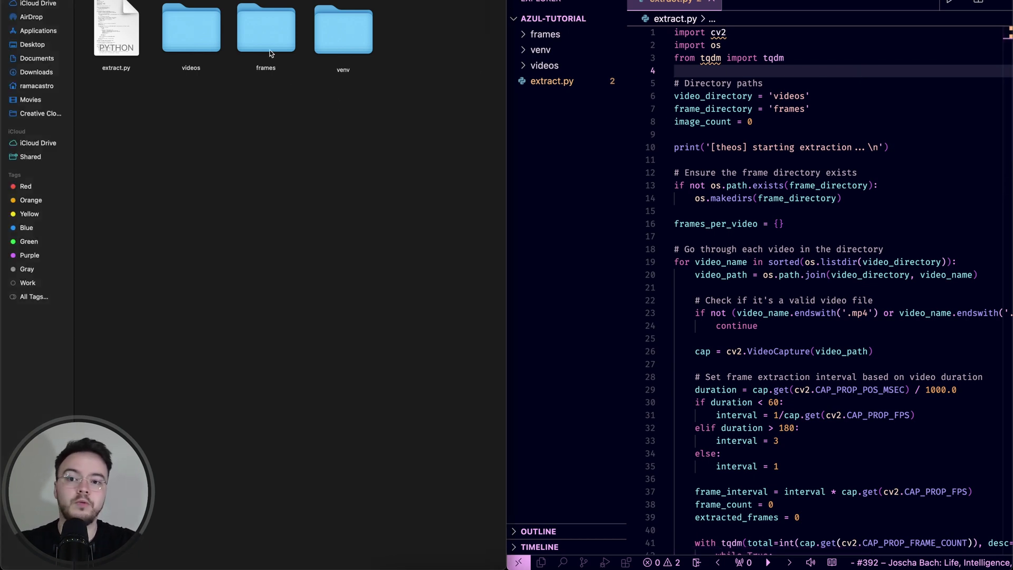
double_click(246, 41)
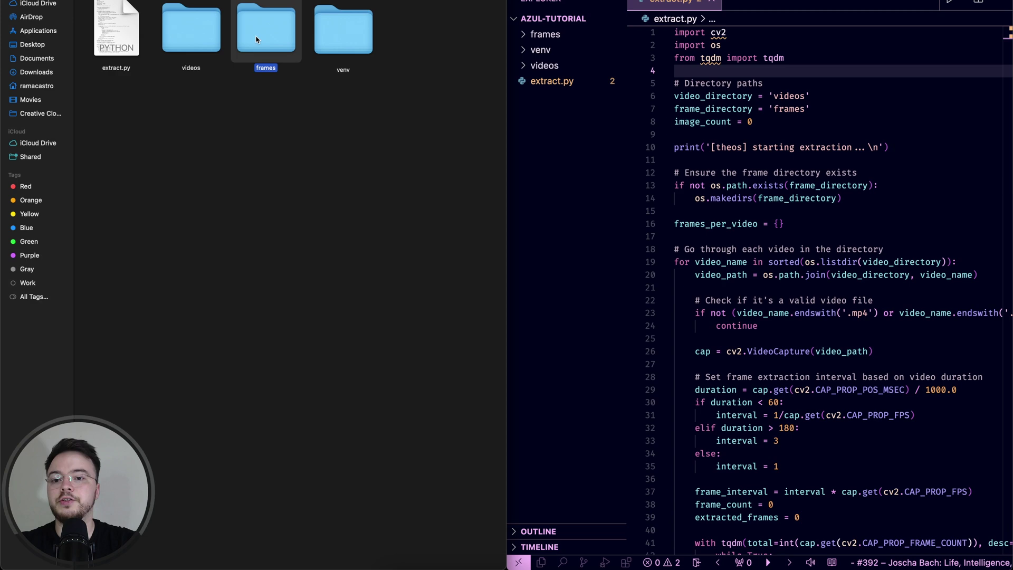
scroll(169, 189, down, 2)
scroll(169, 189, down, 20)
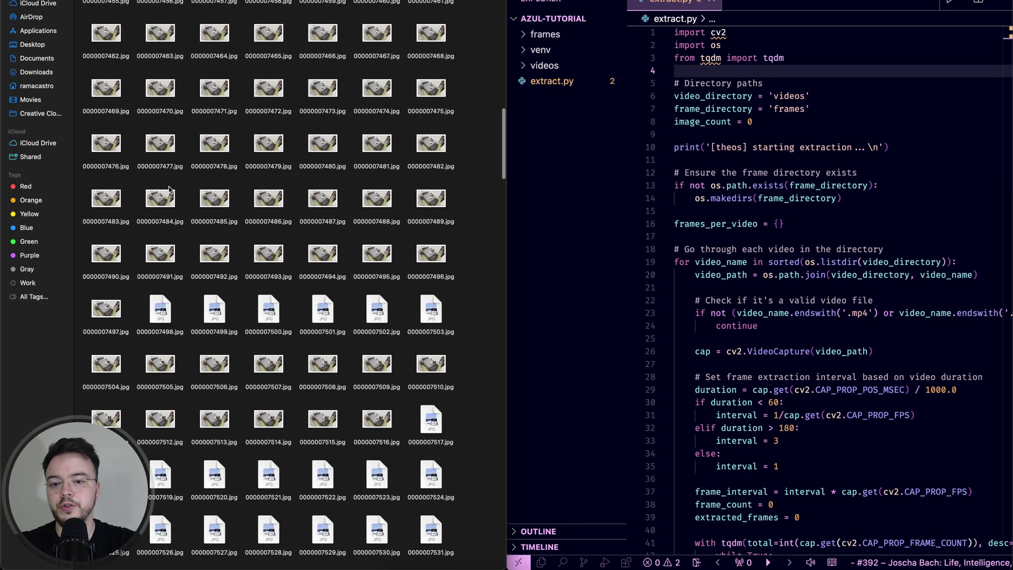
key(super+a)
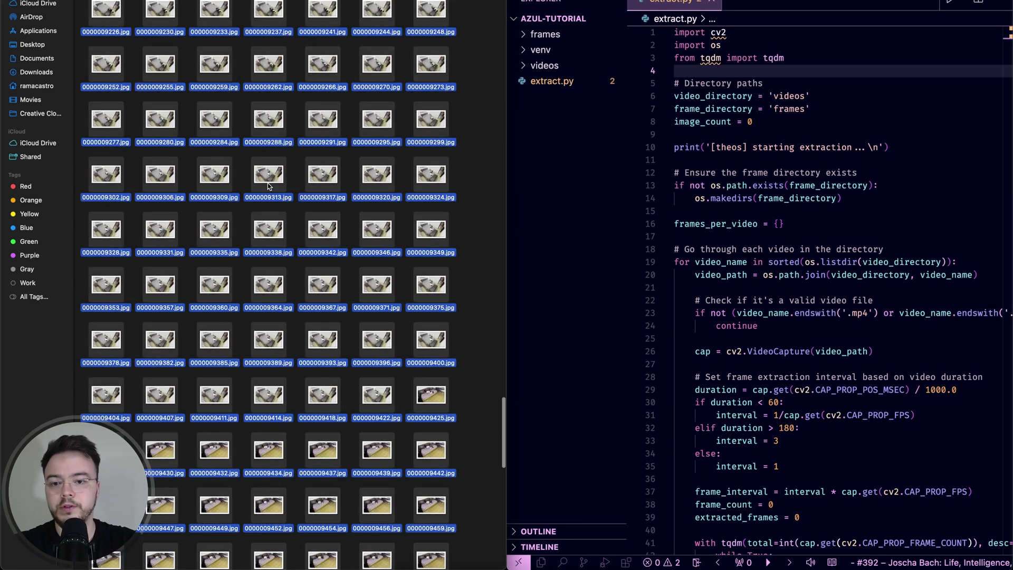
right_click(269, 182)
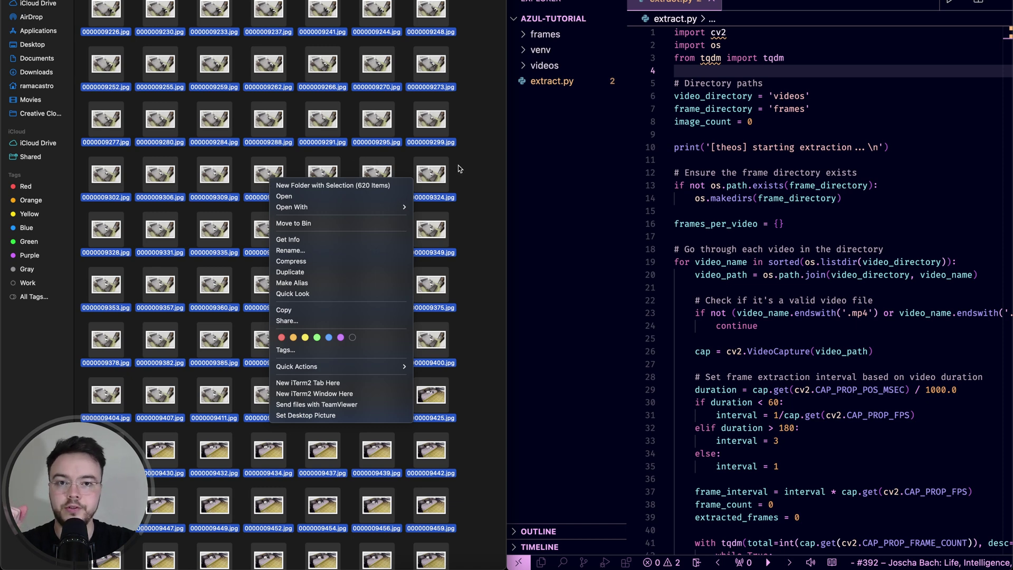
key(Escape)
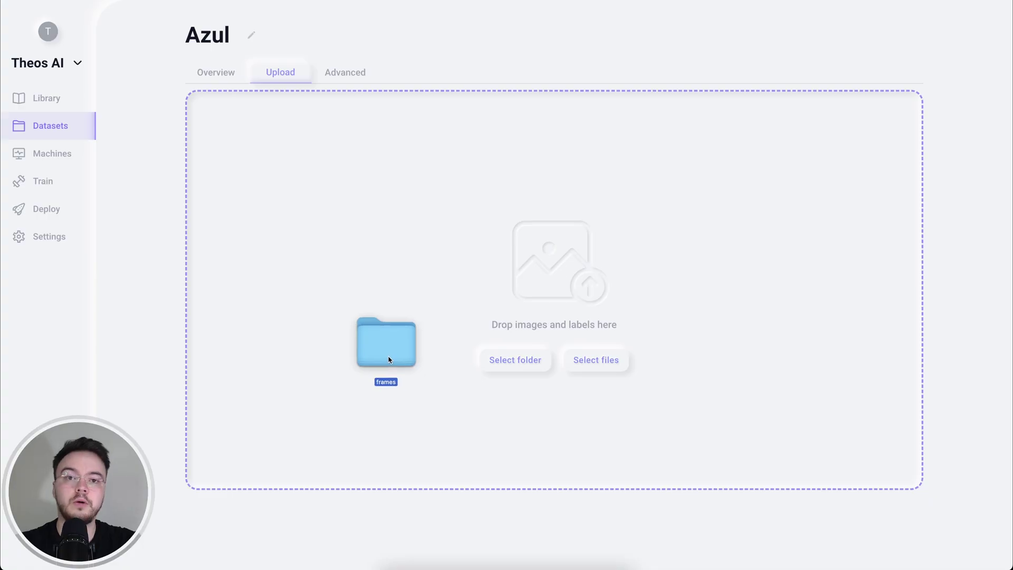
Upload the frames folder's 620 images into the Azul dataset
drag(387, 357, 379, 276)
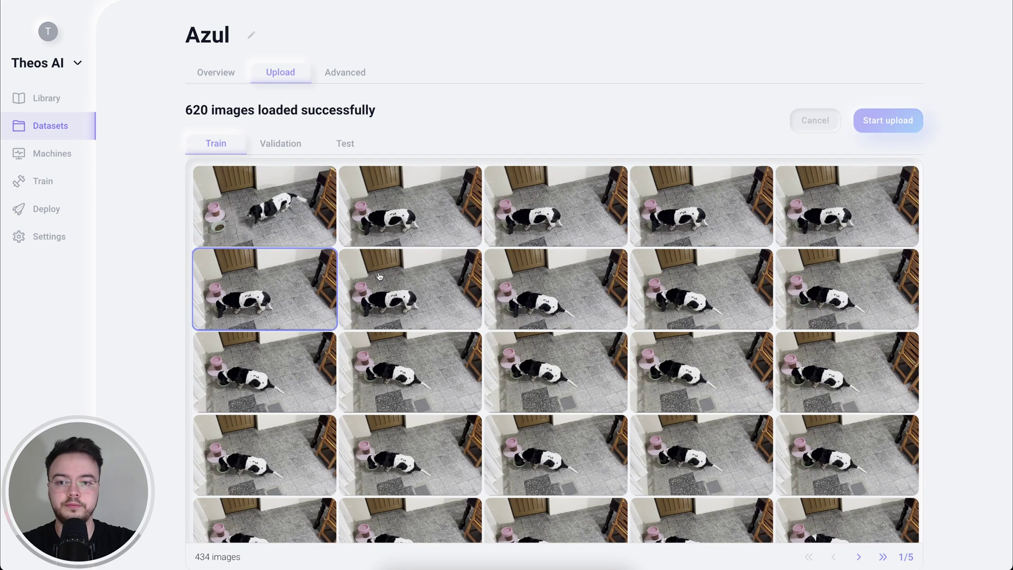
click(897, 123)
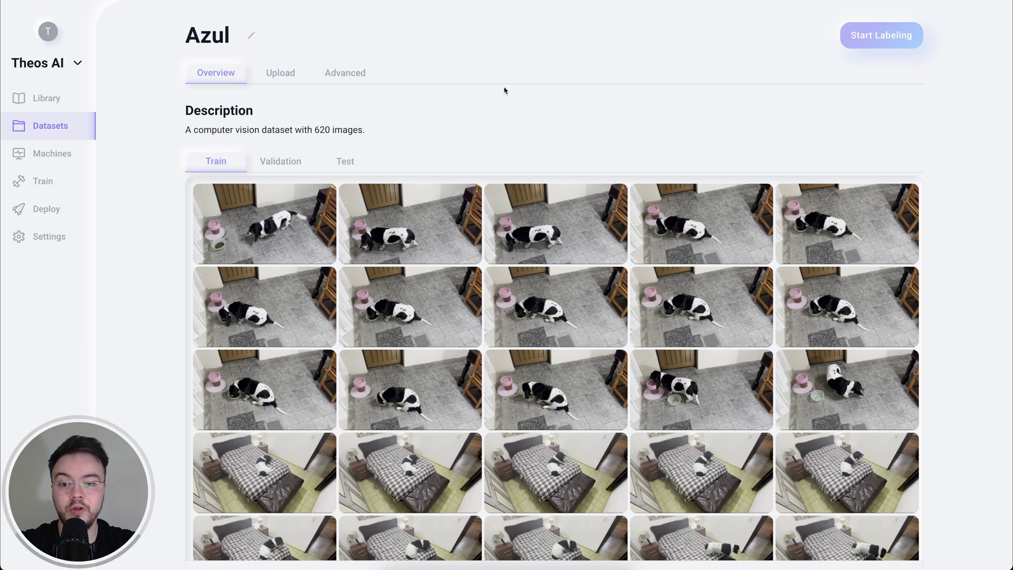
scroll(505, 90, down, 9)
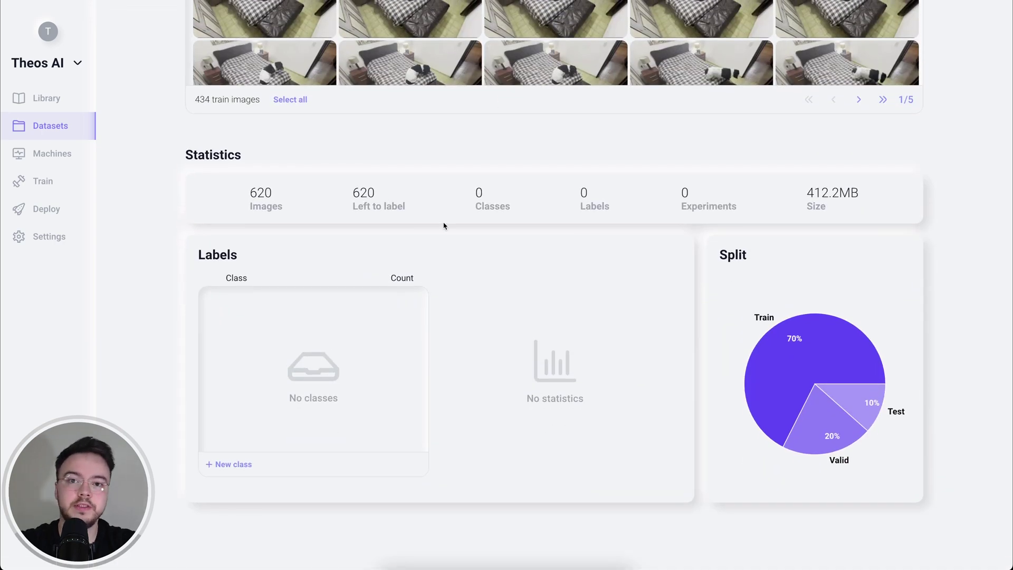
Add a 'dog moving' class with a teal colour
click(238, 464)
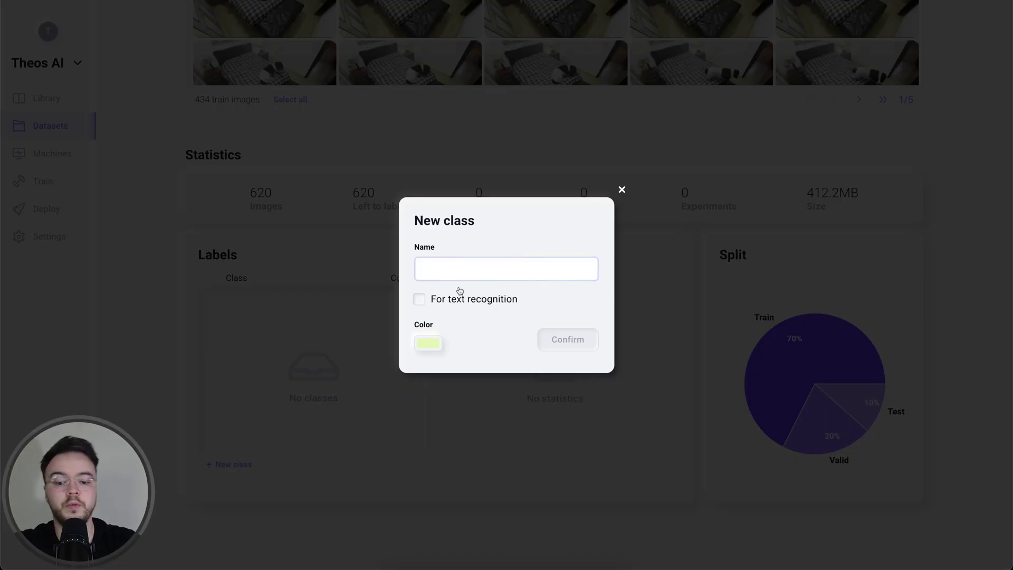
text(dog m)
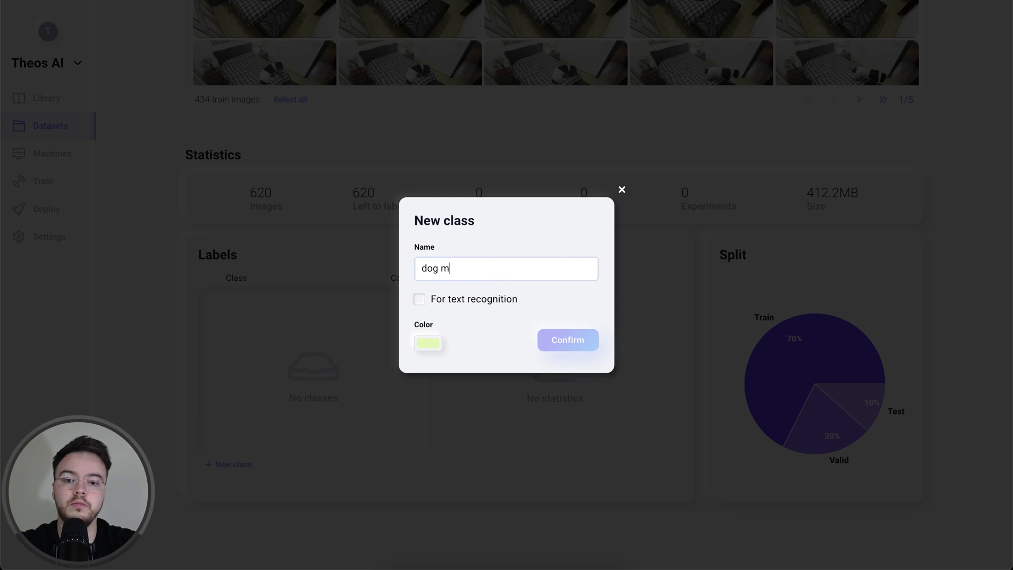
text(oving)
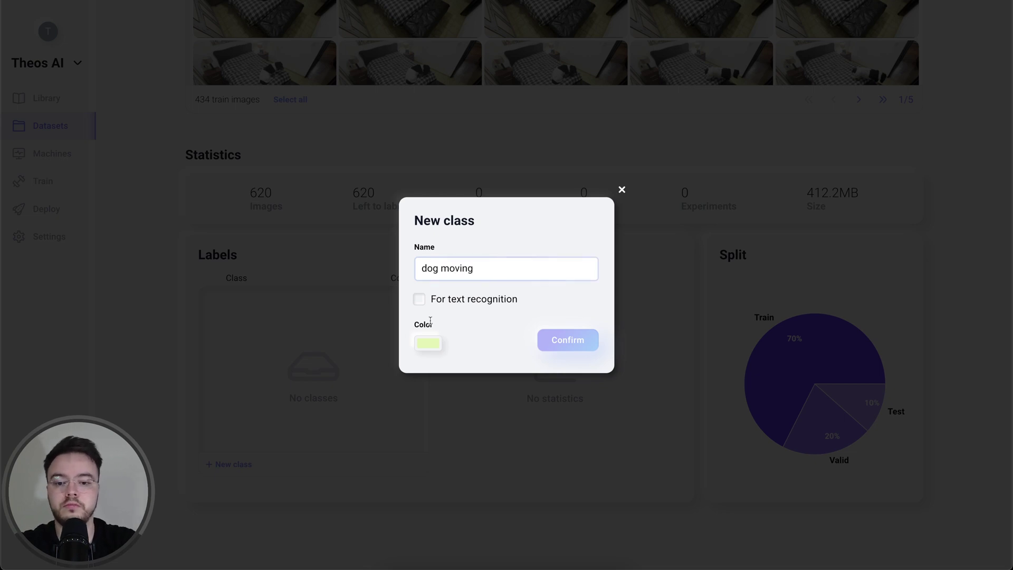
click(427, 346)
click(569, 532)
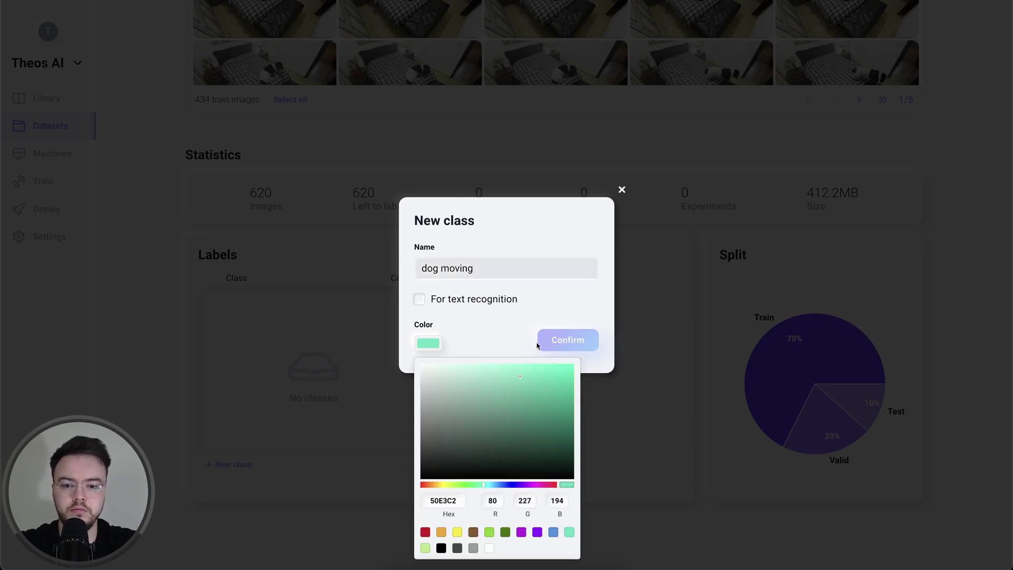
click(565, 342)
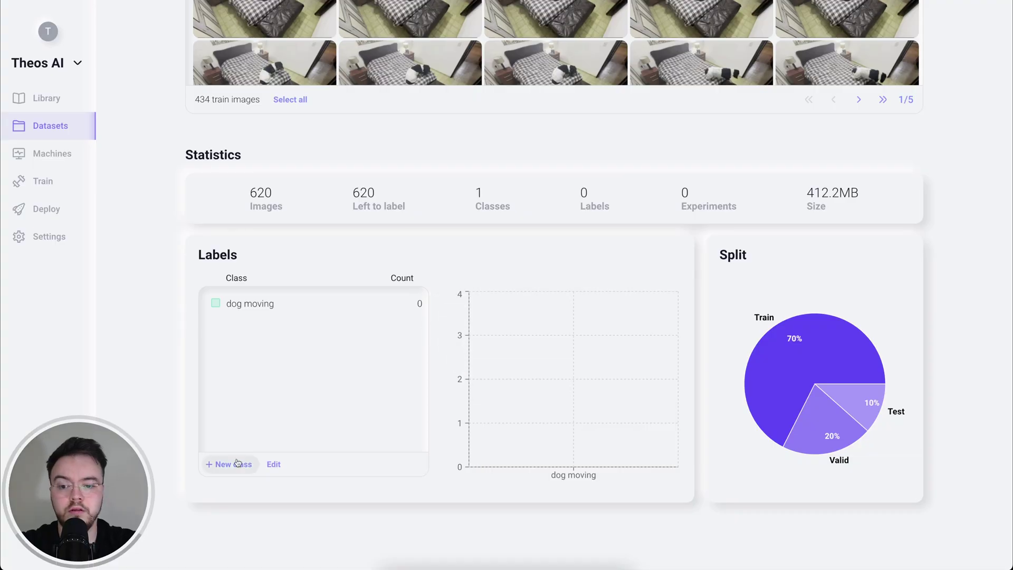
Add the classes 'dog in bed', 'dog sleeping' and 'dog eating'
click(233, 464)
click(496, 259)
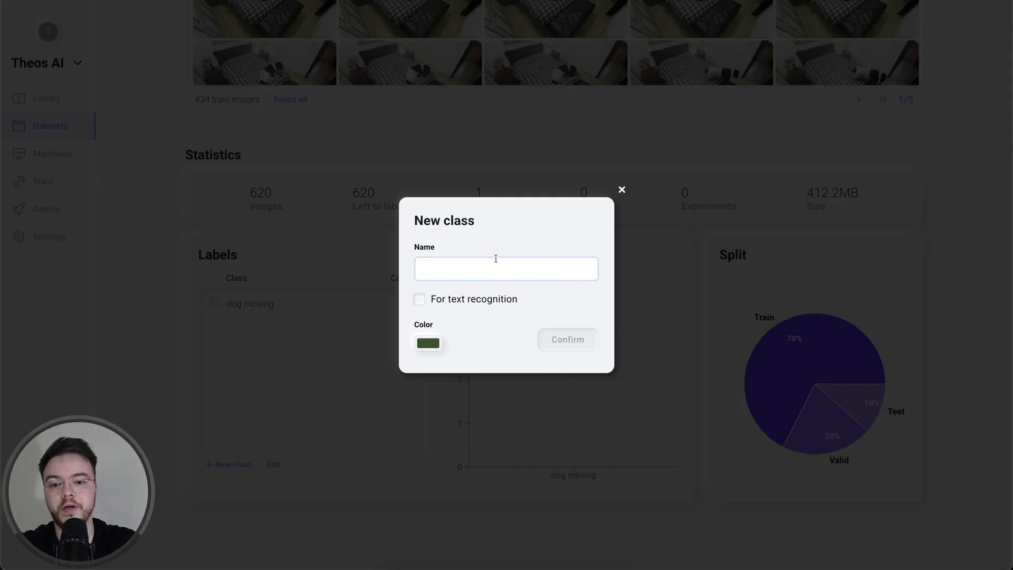
text(dog in bed)
key(Return)
click(241, 467)
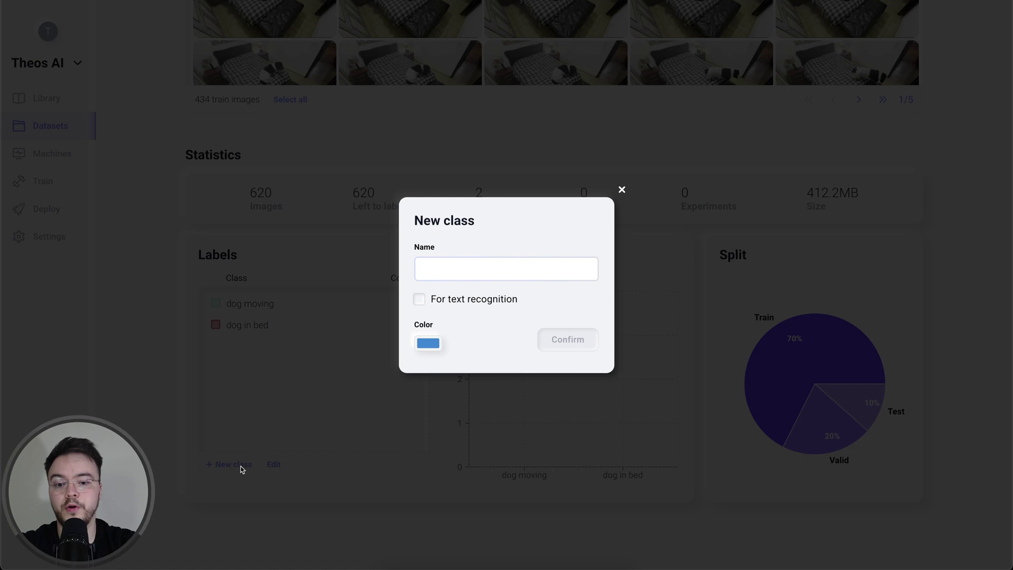
text(dog sleeping)
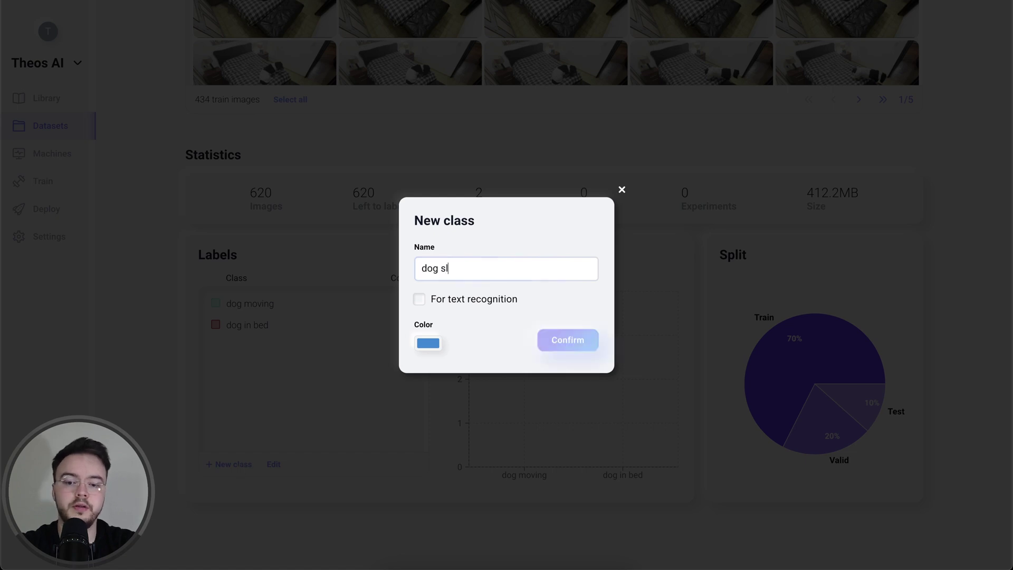
key(Return)
click(228, 465)
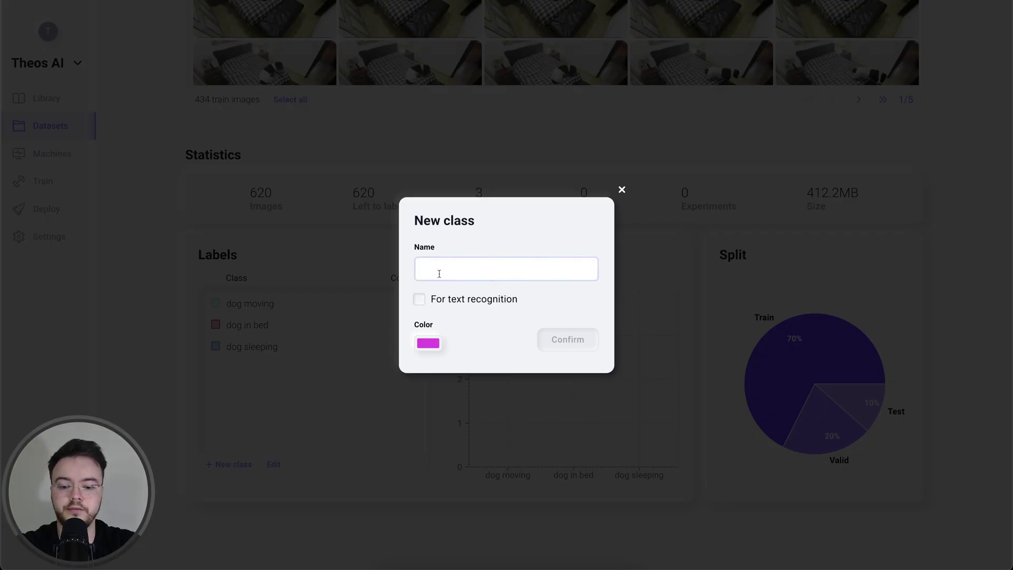
text(dog eating)
key(Return)
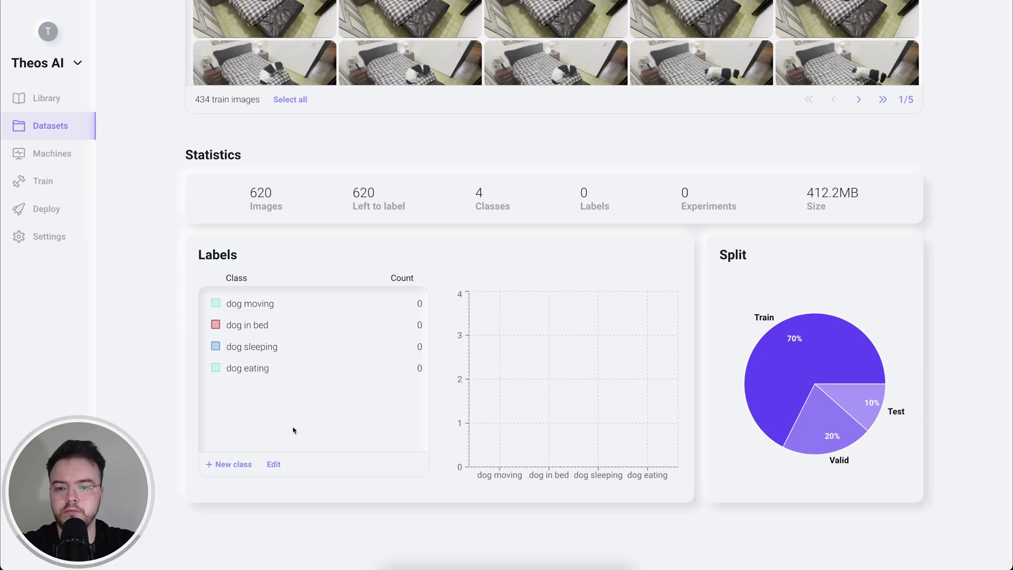
Start a fifth class named 'dog drinking'
click(274, 465)
click(275, 466)
click(229, 465)
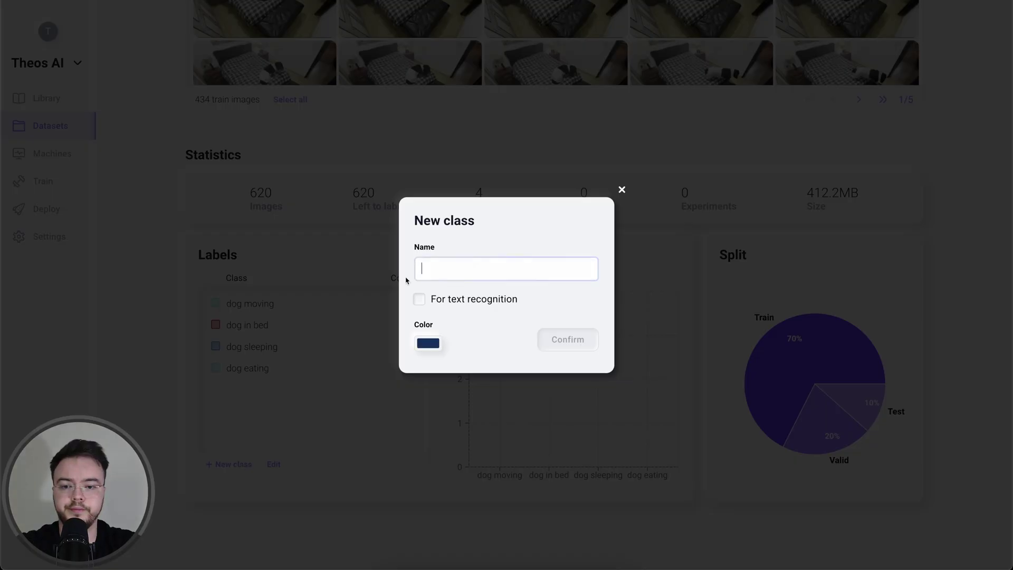
text(dog drinking)
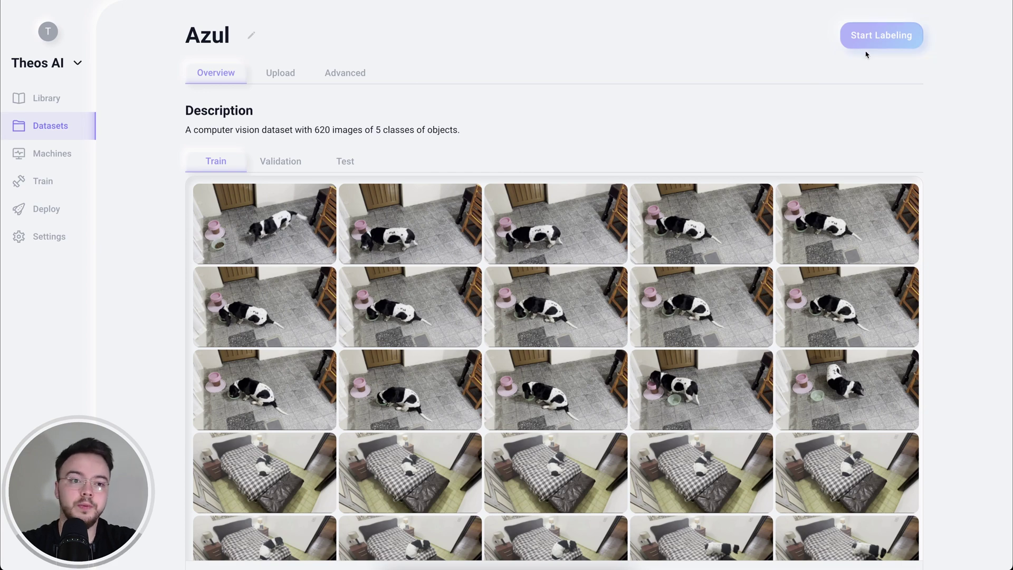
Start labeling and box the dog at its bowl as dog eating on image 6
click(887, 45)
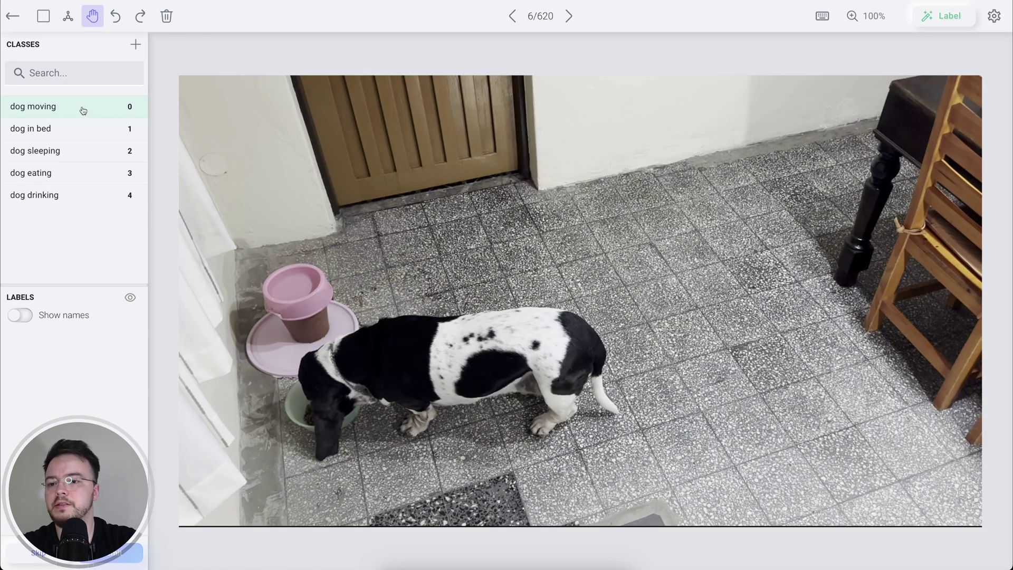
key(r)
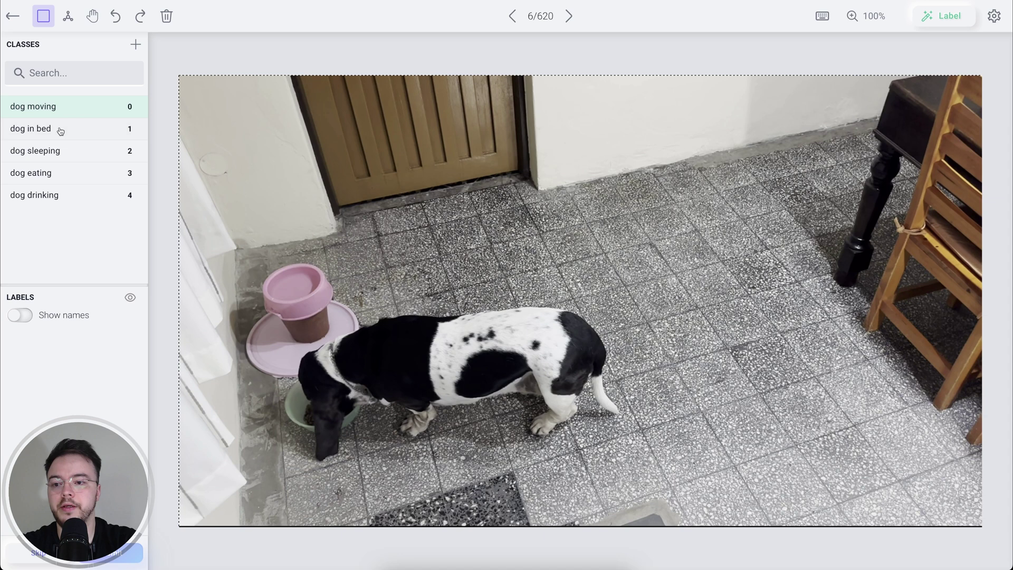
click(43, 176)
drag(298, 462, 618, 307)
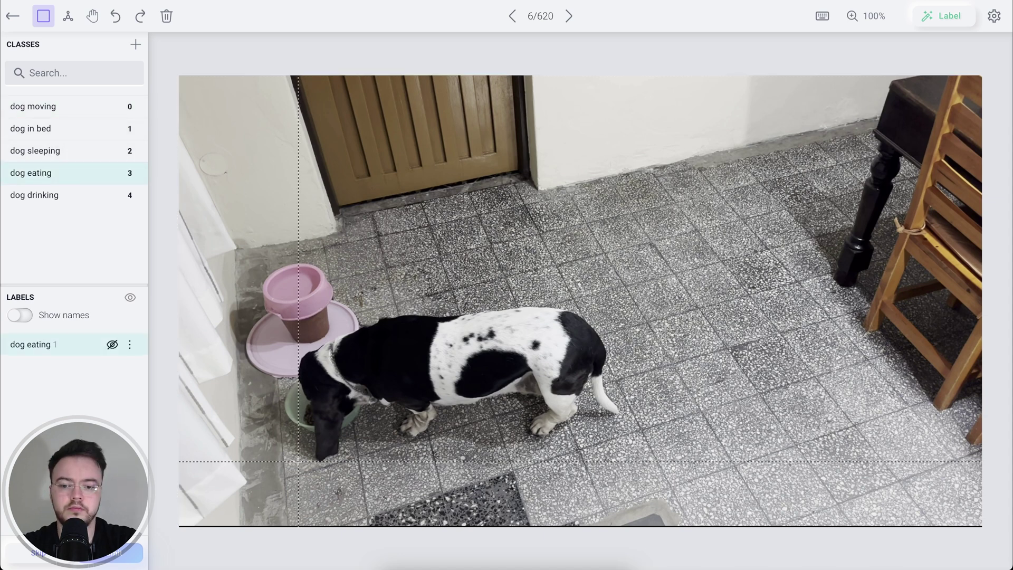
key(Right)
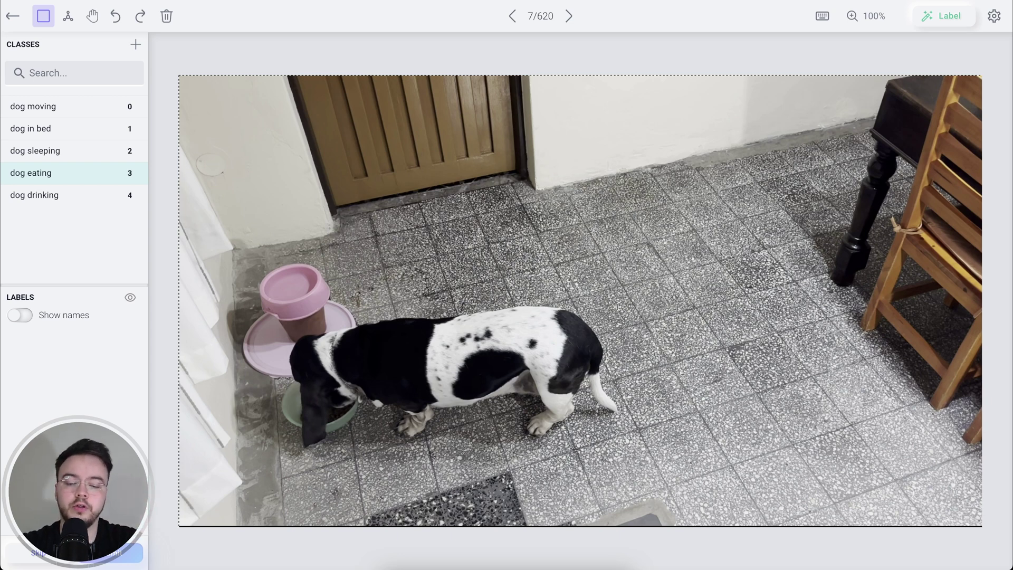
Draw a dog eating box on image 7, widening it over the head and tail
drag(618, 307, 298, 462)
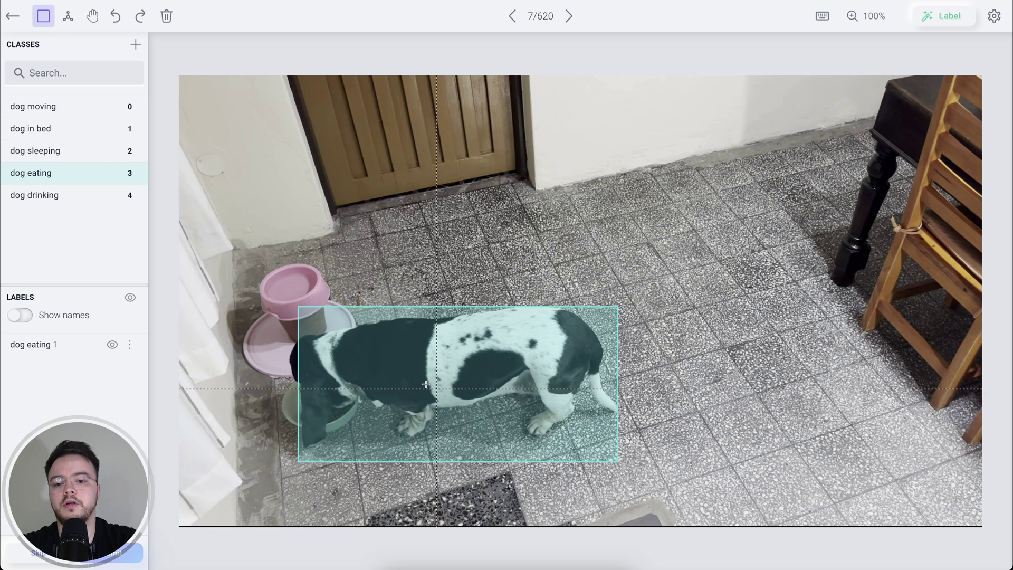
key(h)
click(330, 364)
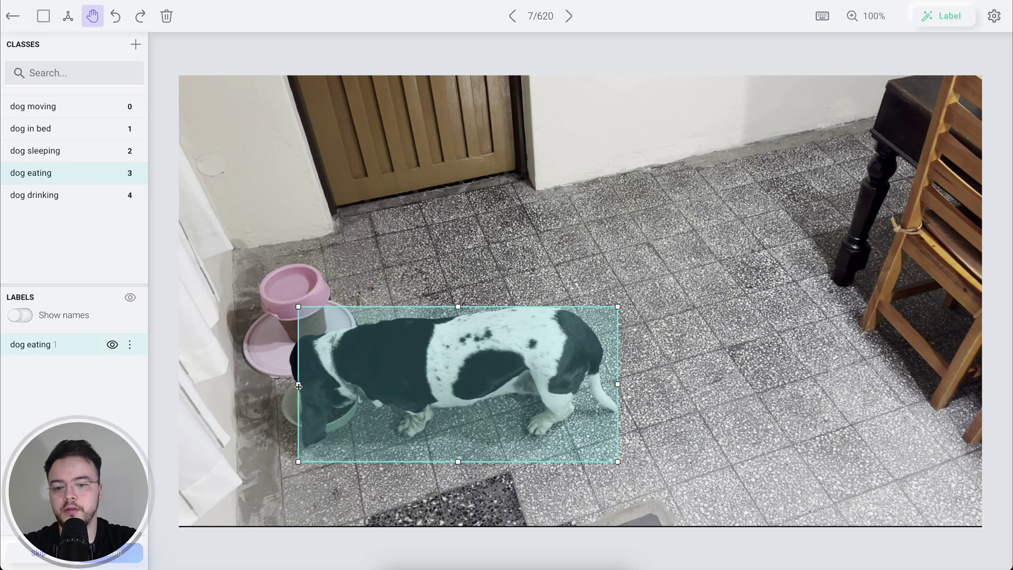
drag(298, 385, 289, 387)
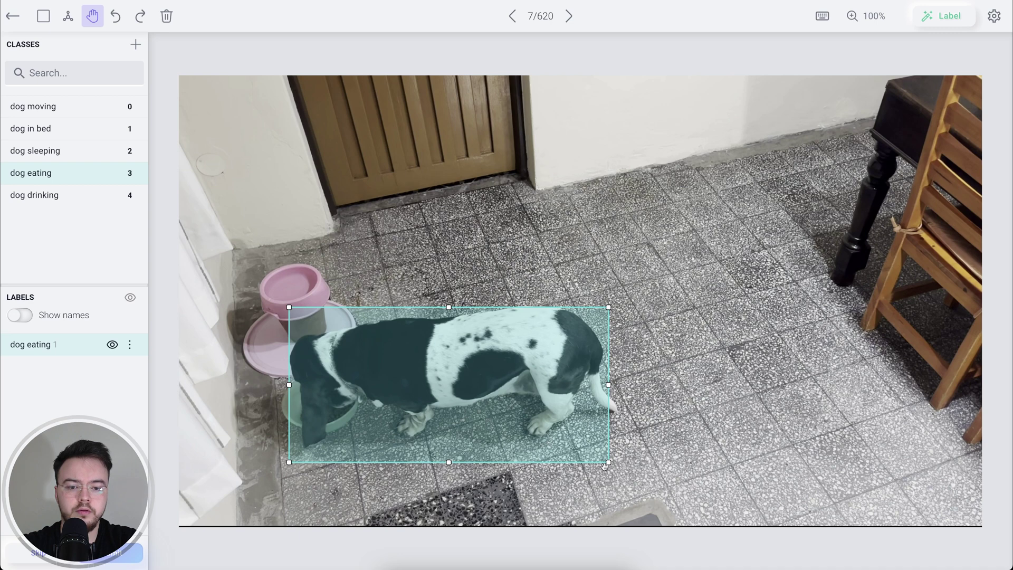
drag(609, 462, 617, 462)
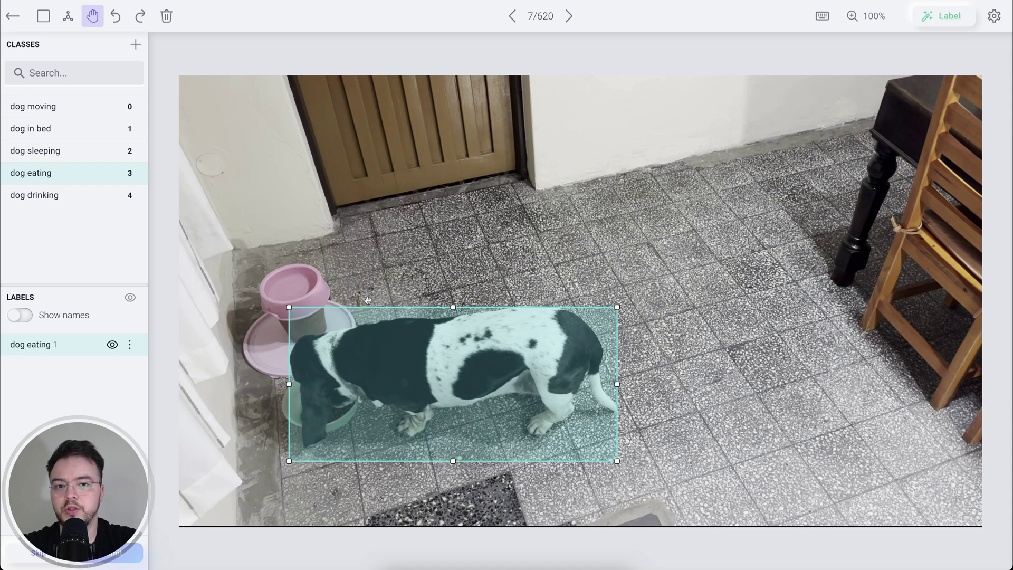
key(r)
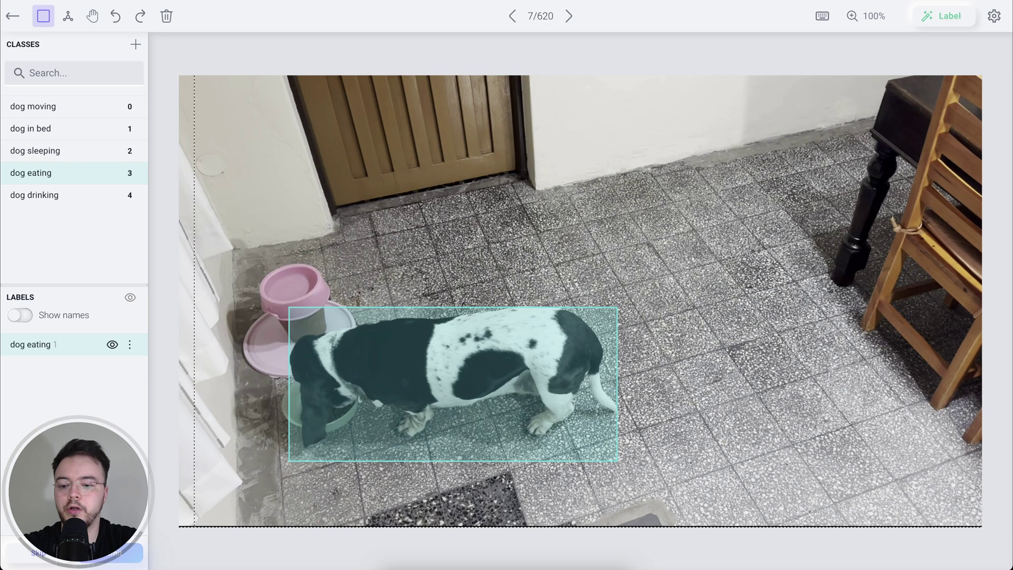
key(Right)
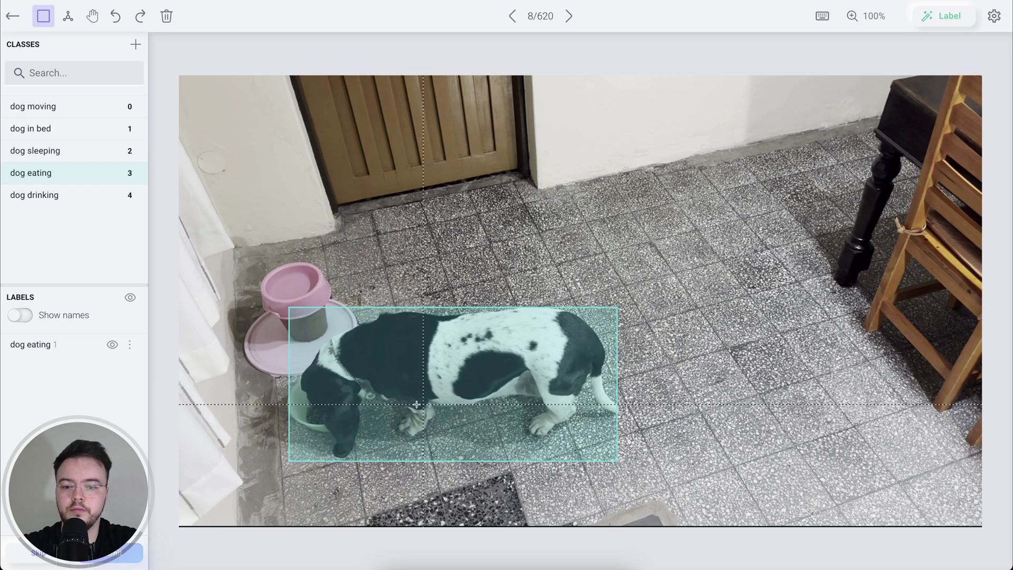
Refit the carried-over dog eating box to the dog's head on image 8
key(h)
click(289, 385)
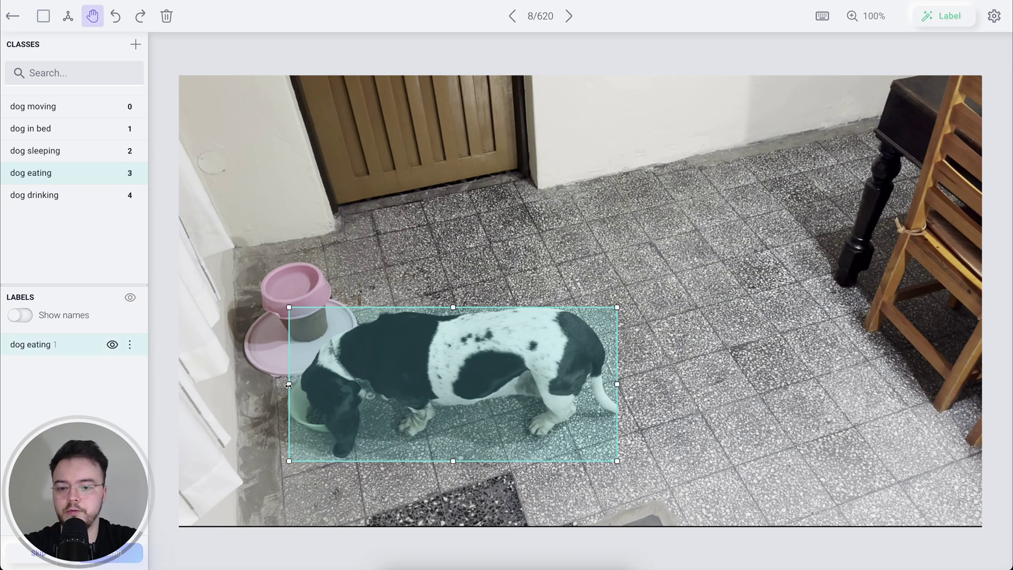
drag(289, 386, 300, 385)
key(b)
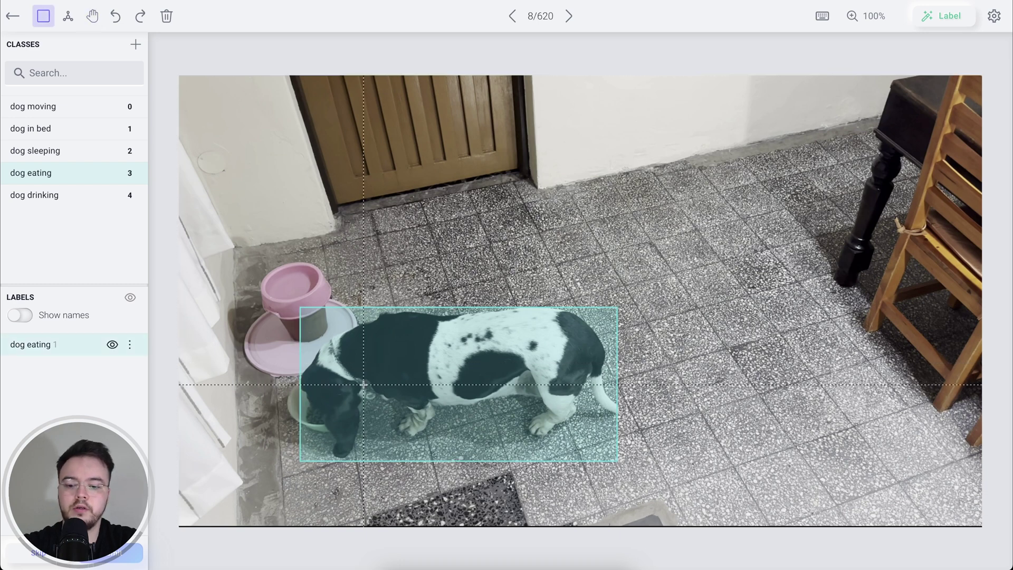
key(Return)
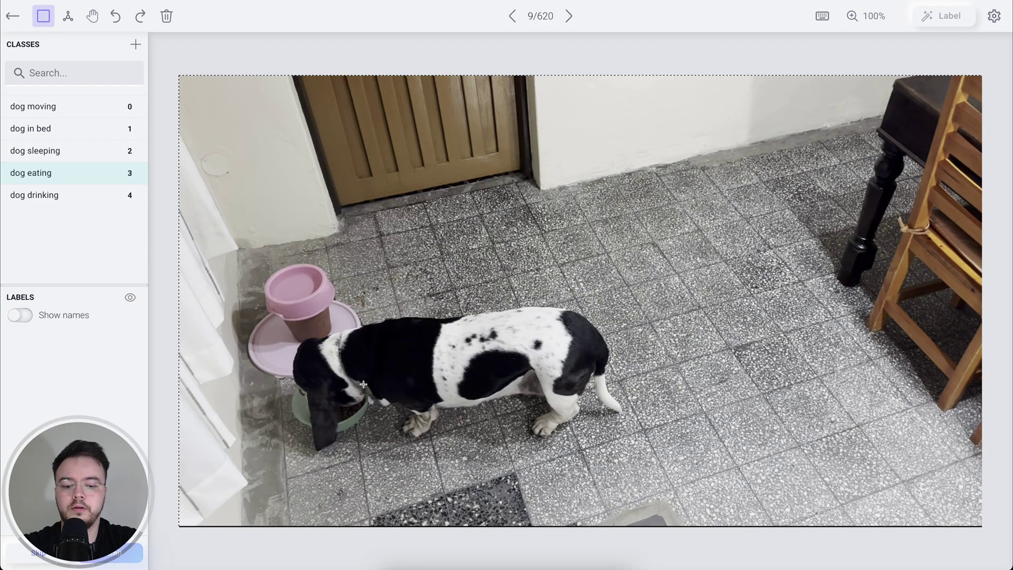
Tighten the dog eating boxes around the dog on images 9 and 10
key(h)
key(b)
mouse_move(300, 385)
mouse_down()
mouse_move(289, 385)
mouse_move(304, 390)
mouse_up()
key(Return)
key(h)
drag(463, 462, 463, 464)
drag(617, 390, 627, 389)
key(b)
key(Return)
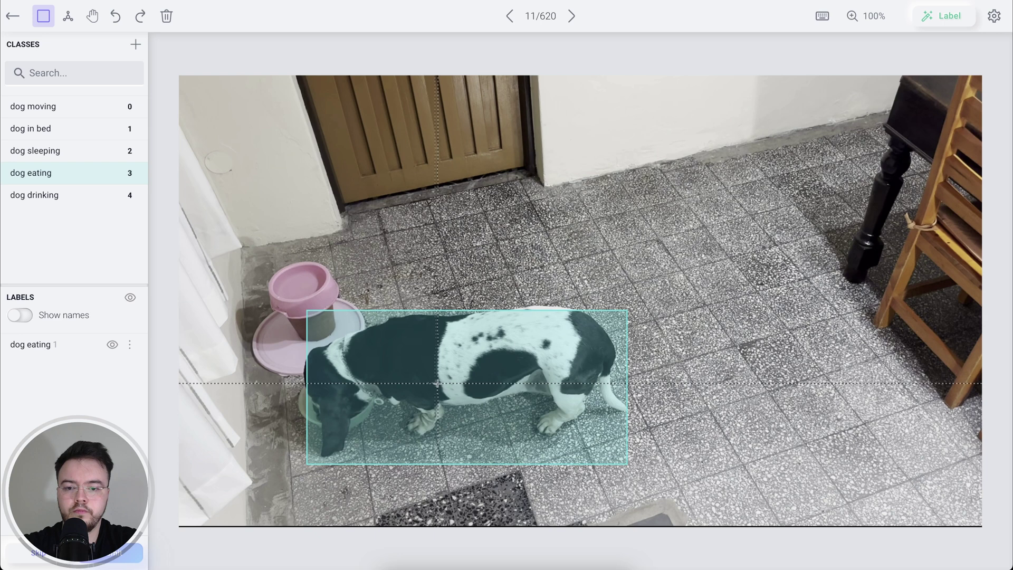
Box the dog as dog in bed, dog moving and dog sleeping, with class names shown
key(h)
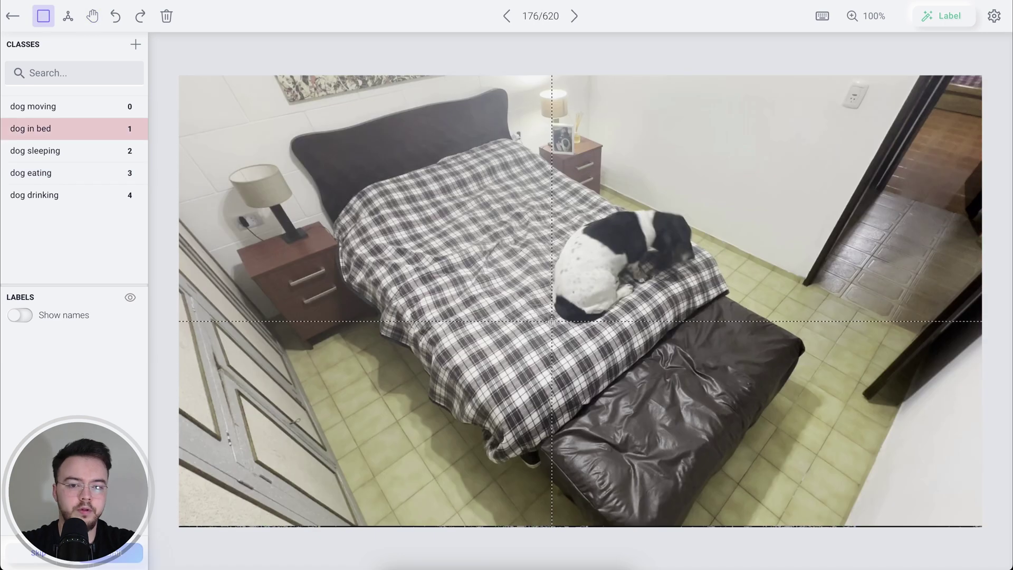
drag(552, 323, 693, 210)
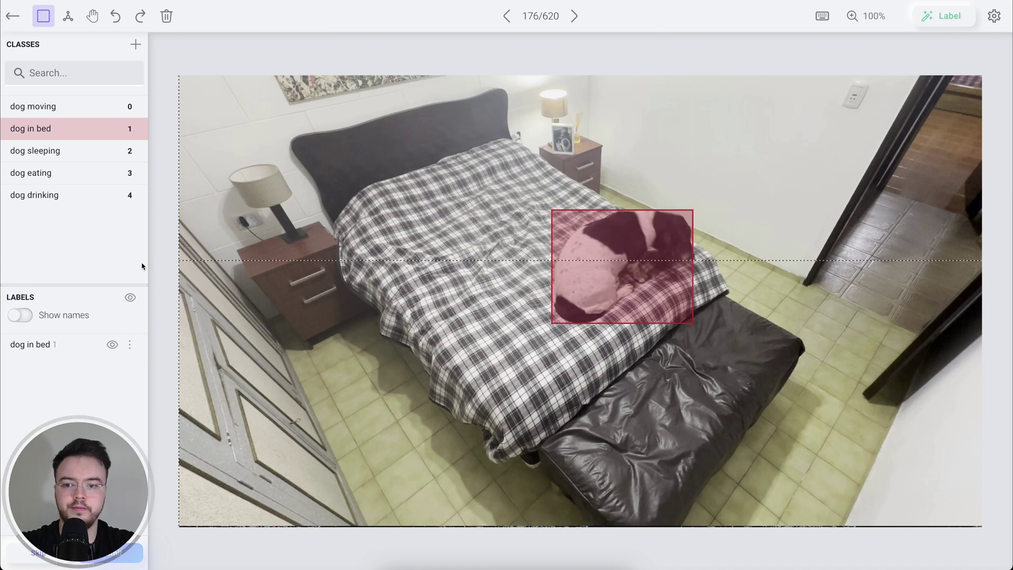
click(19, 315)
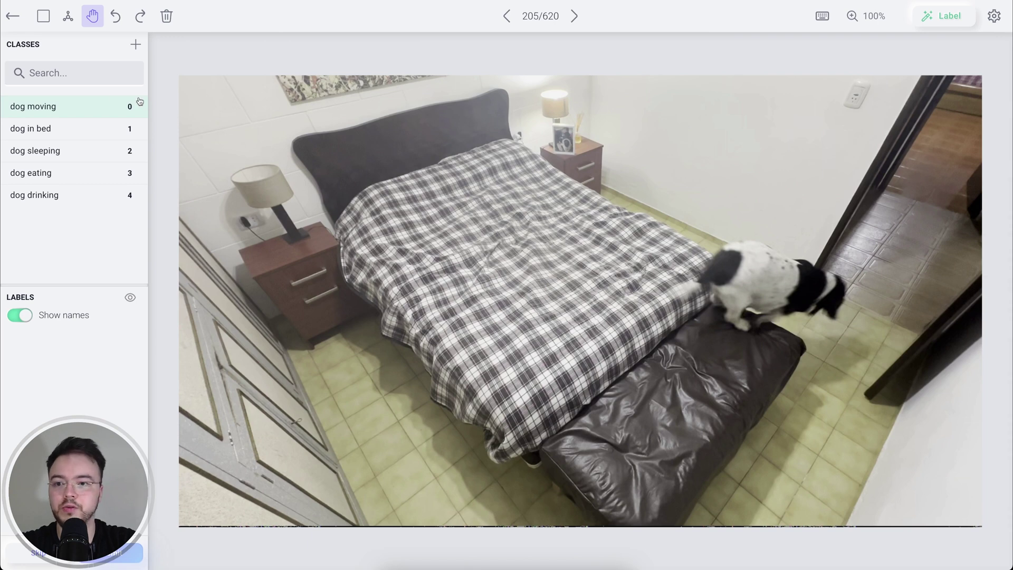
key(r)
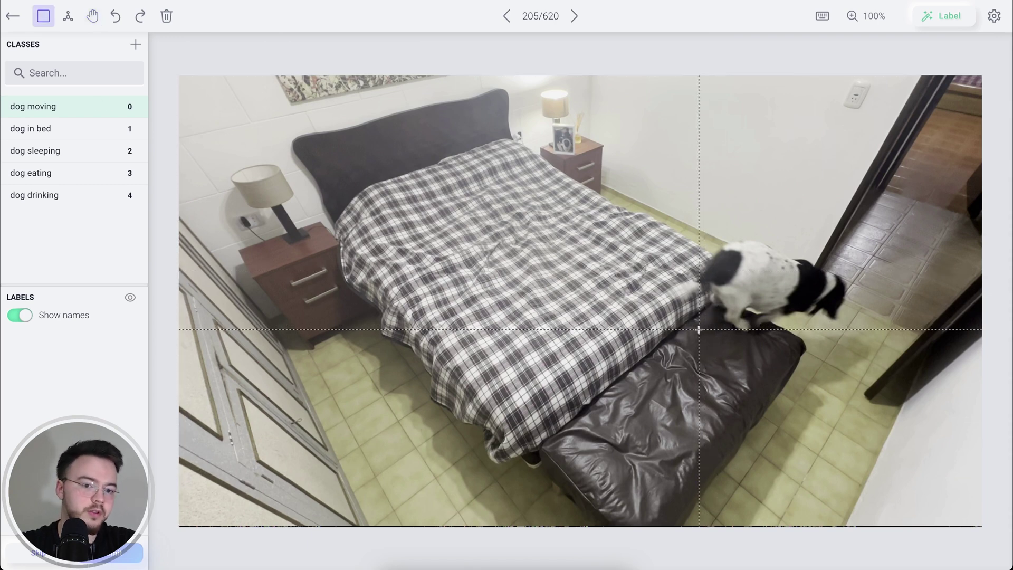
drag(699, 332, 848, 242)
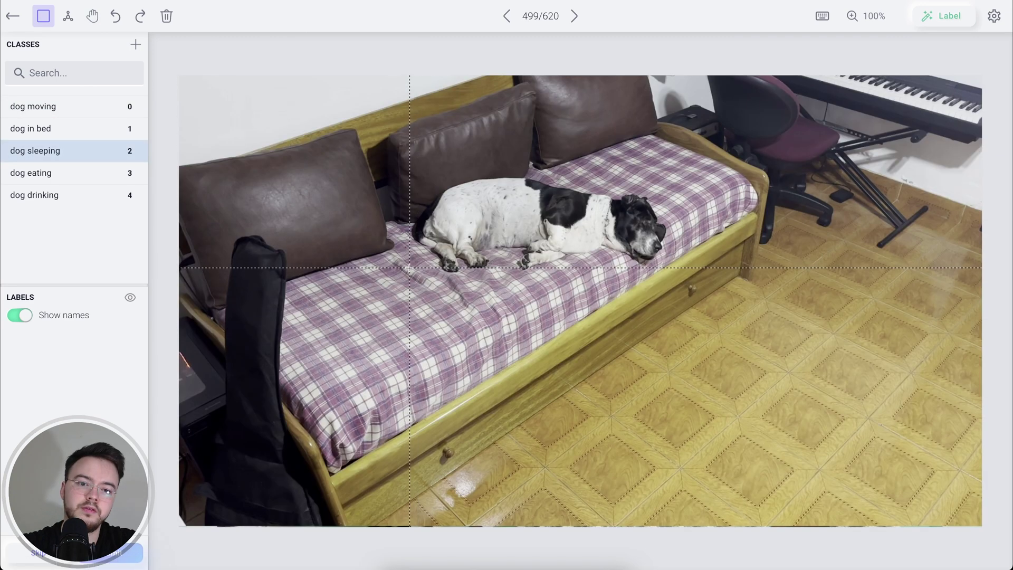
drag(413, 272, 666, 177)
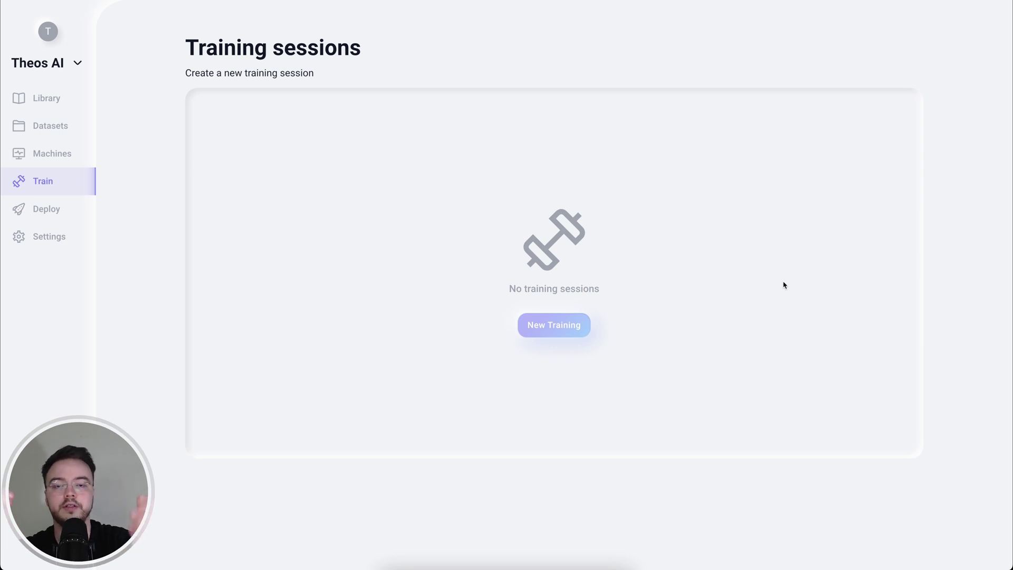
Create a training session named 'Azul Detector' using the AZUL dataset
click(562, 327)
text(Azul )
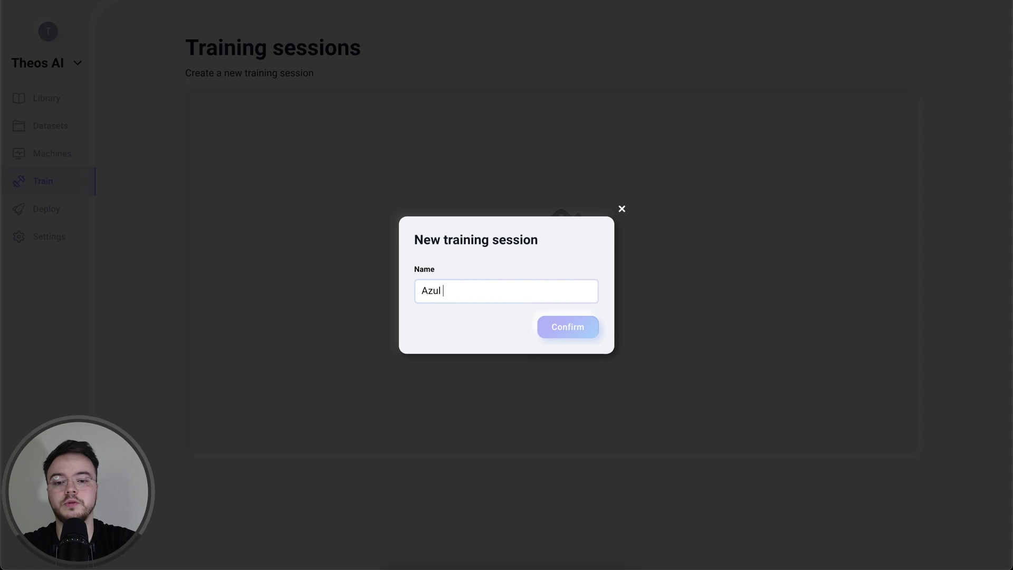
text(Detector)
key(Return)
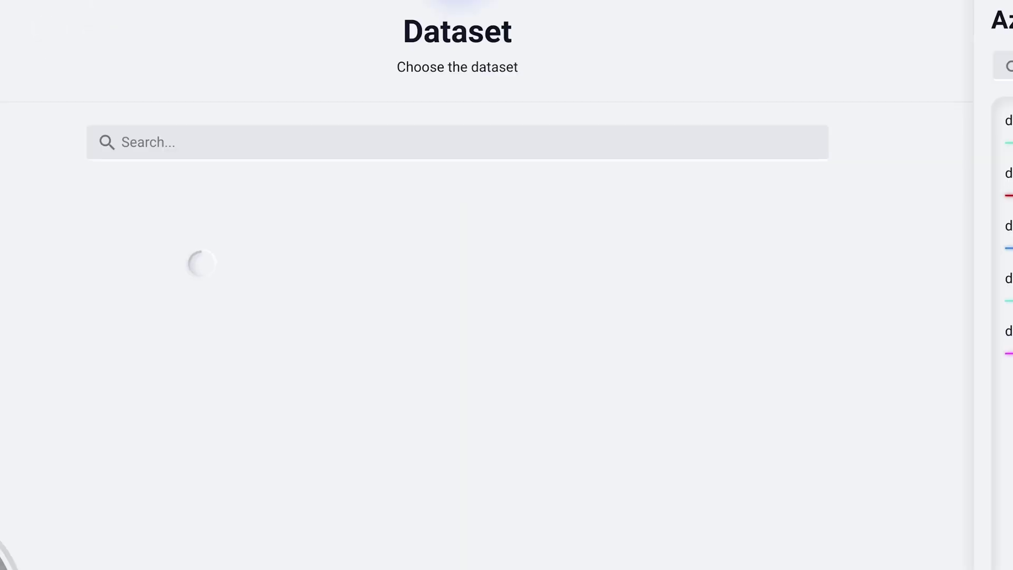
click(221, 254)
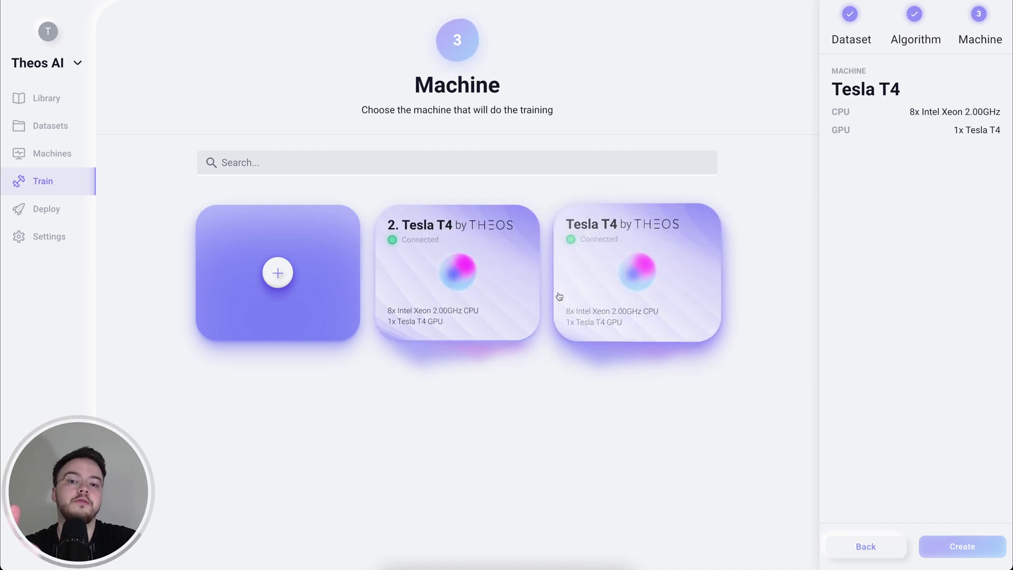
Pick the Tesla T4 machine and open the Google Colab notebook for connecting a new machine
click(612, 310)
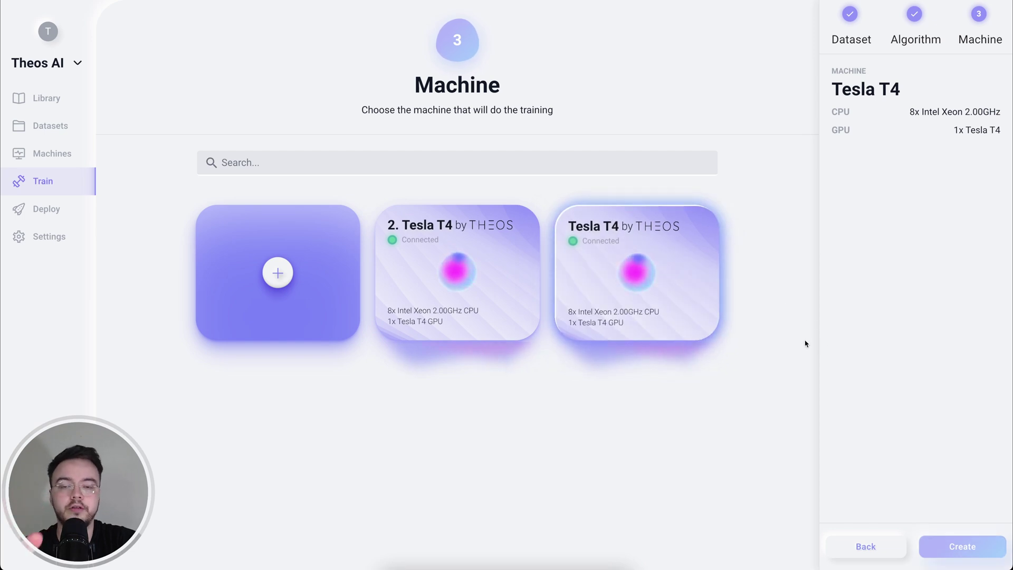
click(324, 262)
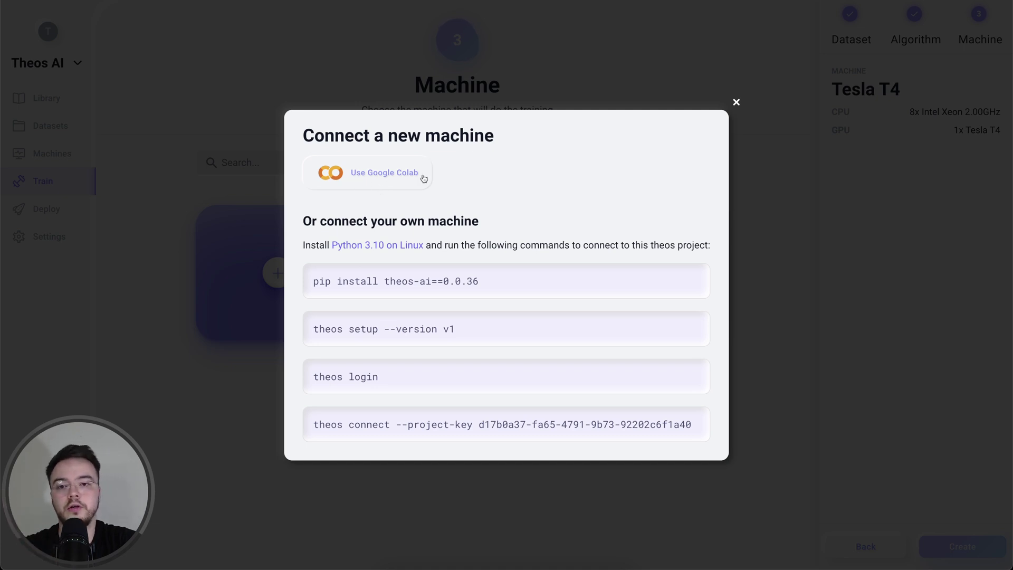
click(342, 171)
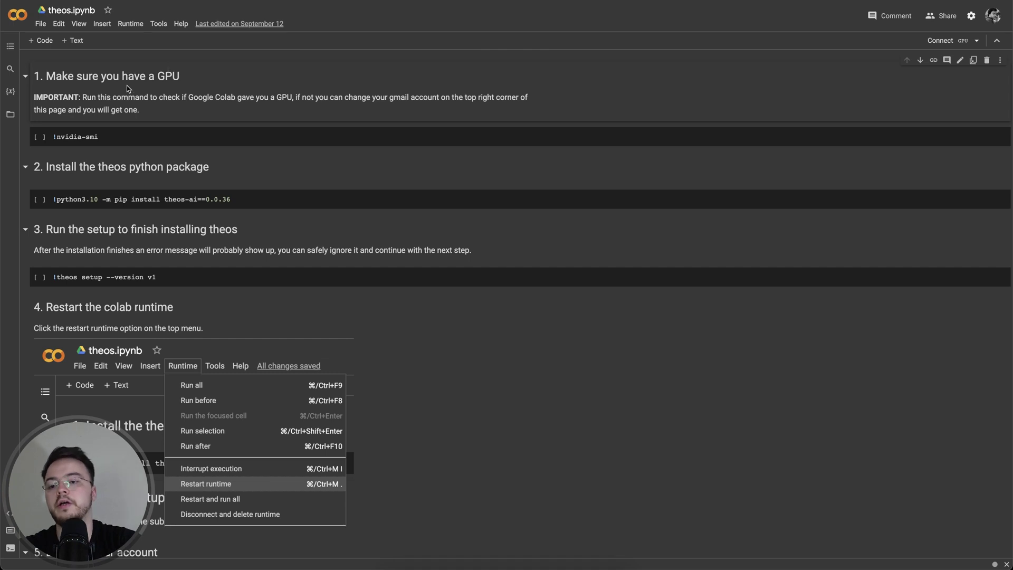
scroll(136, 148, down, 6)
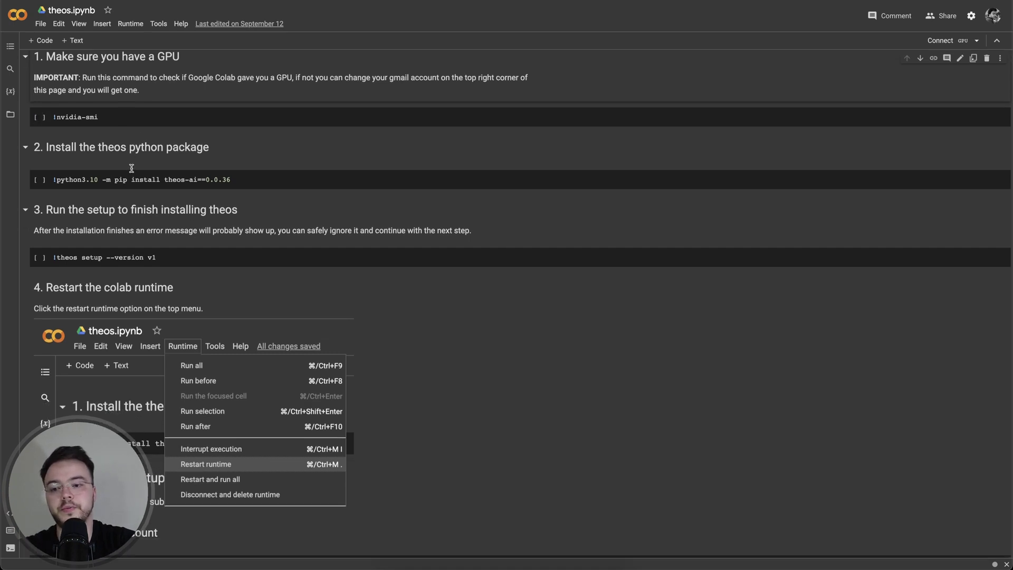
scroll(131, 171, up, 6)
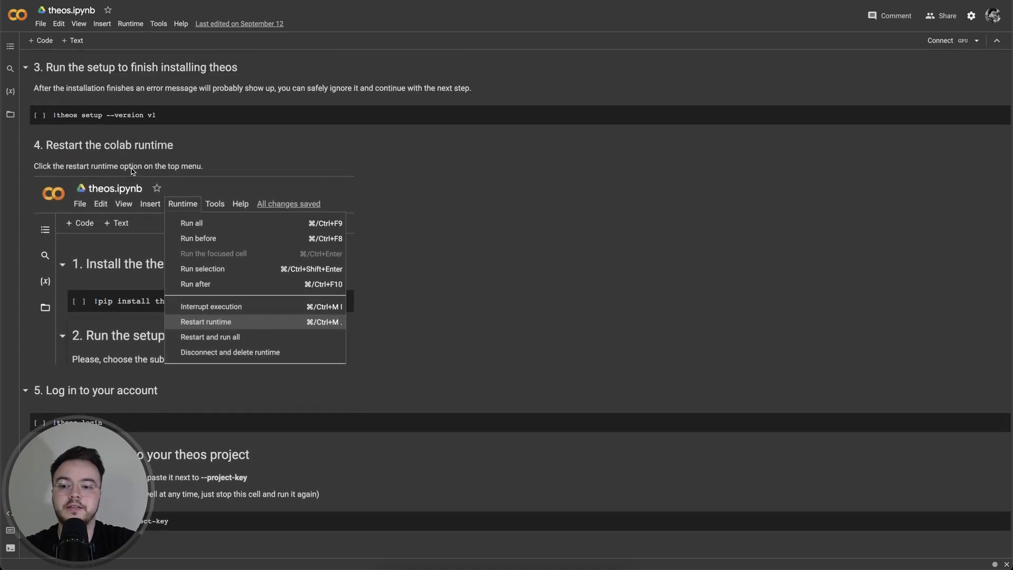
scroll(74, 183, down, 2)
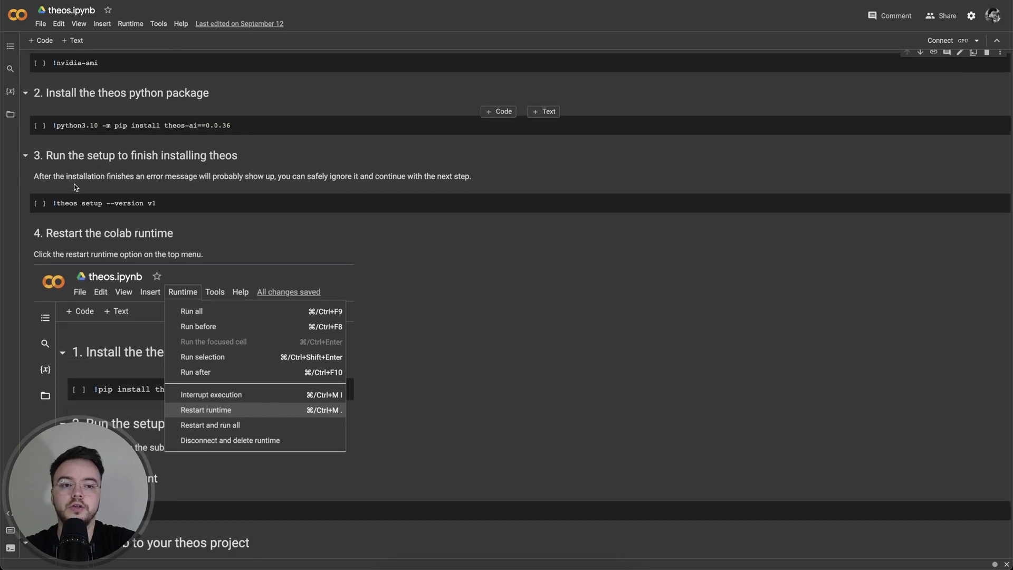
scroll(74, 183, down, 1)
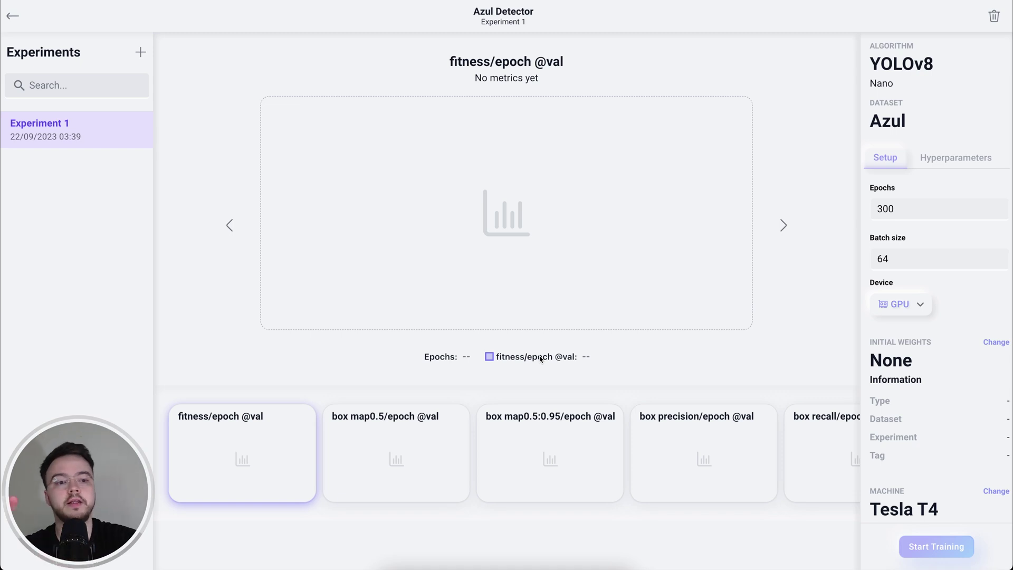
Launch training of the YOLOv8 Nano experiment: 300 epochs, batch size 64, Tesla T4 GPU
scroll(960, 406, down, 1)
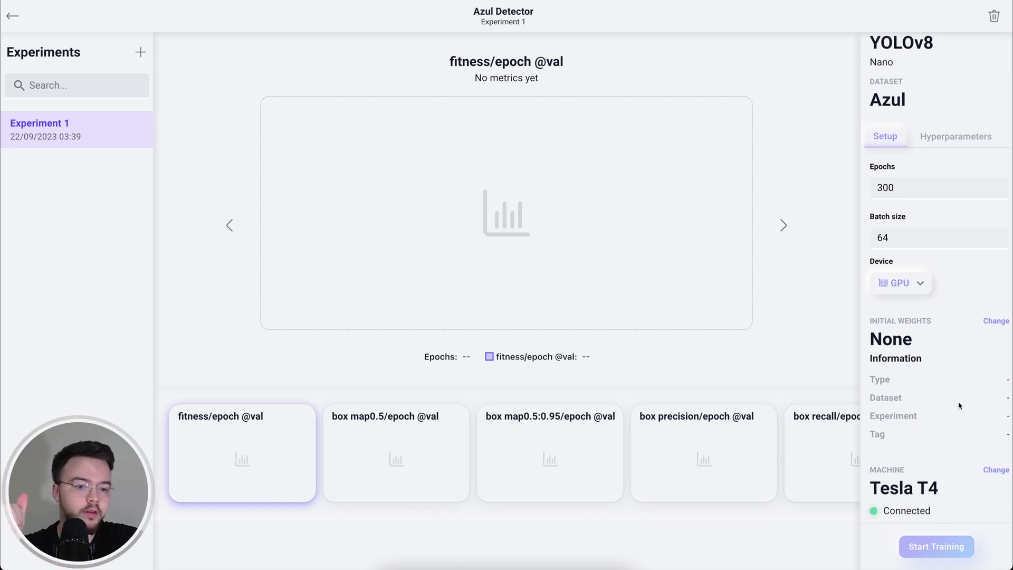
scroll(960, 406, up, 1)
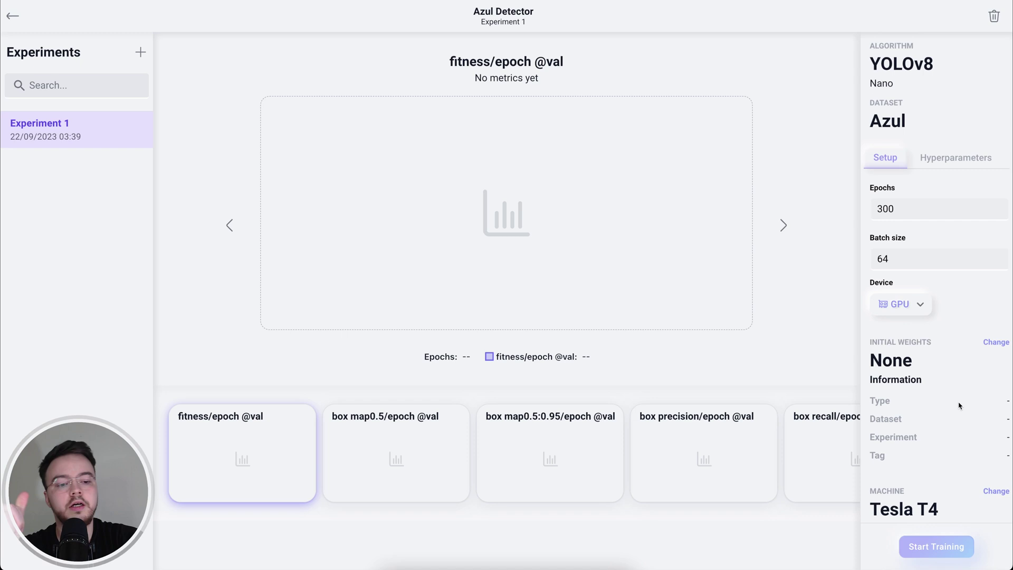
click(937, 552)
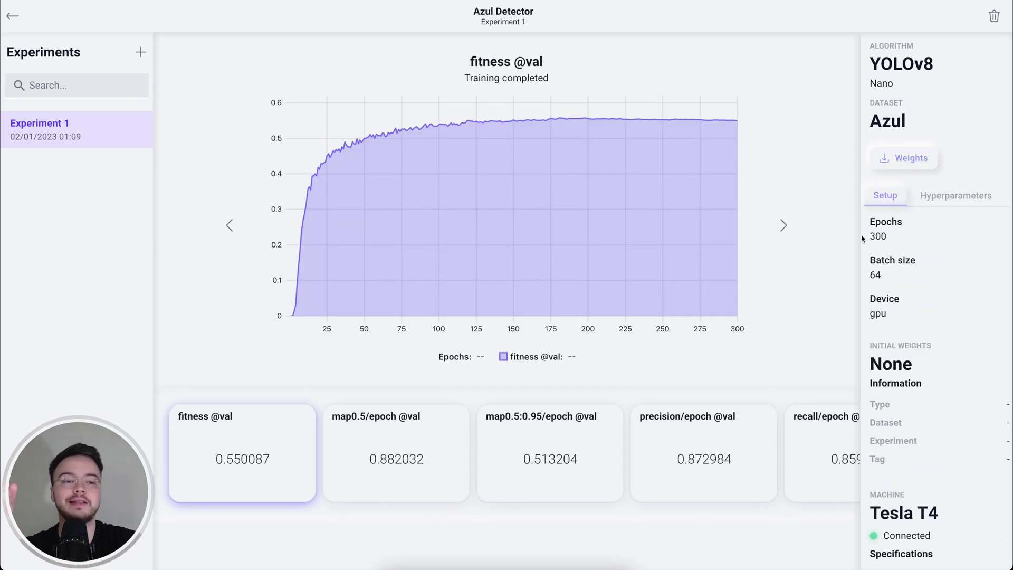
Show the Last and Best weights download options for the completed experiment
click(904, 157)
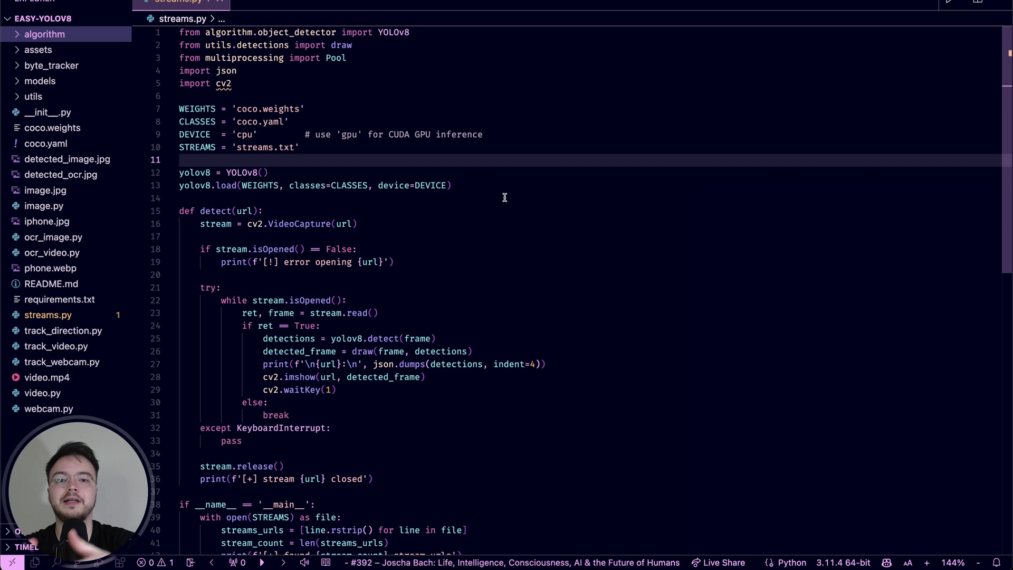
Add best.weights and classes.yaml, then set WEIGHTS 'best.weights', CLASSES 'classes.yaml', DEVICE 'gpu'
drag(504, 197, 80, 475)
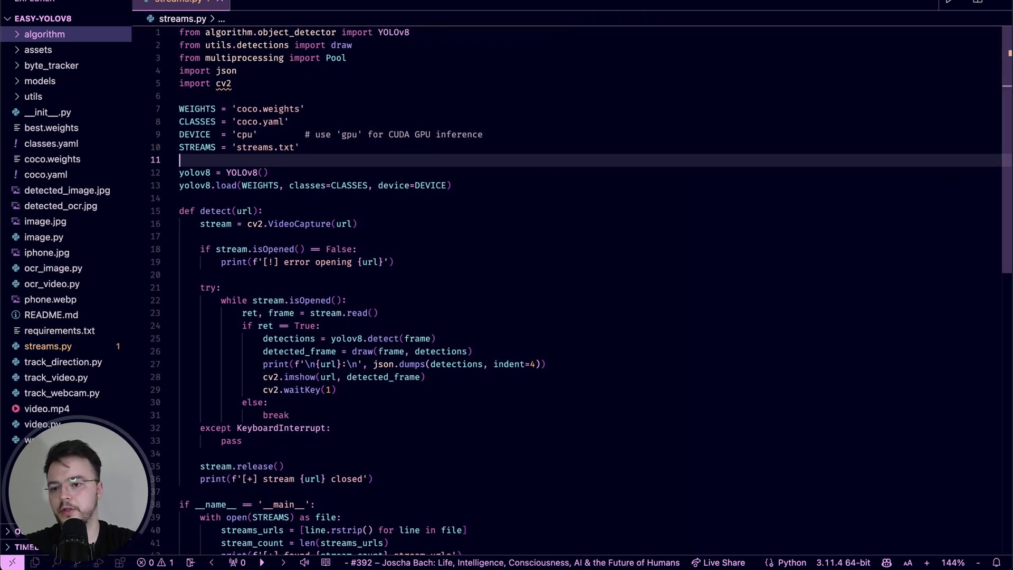
double_click(251, 108)
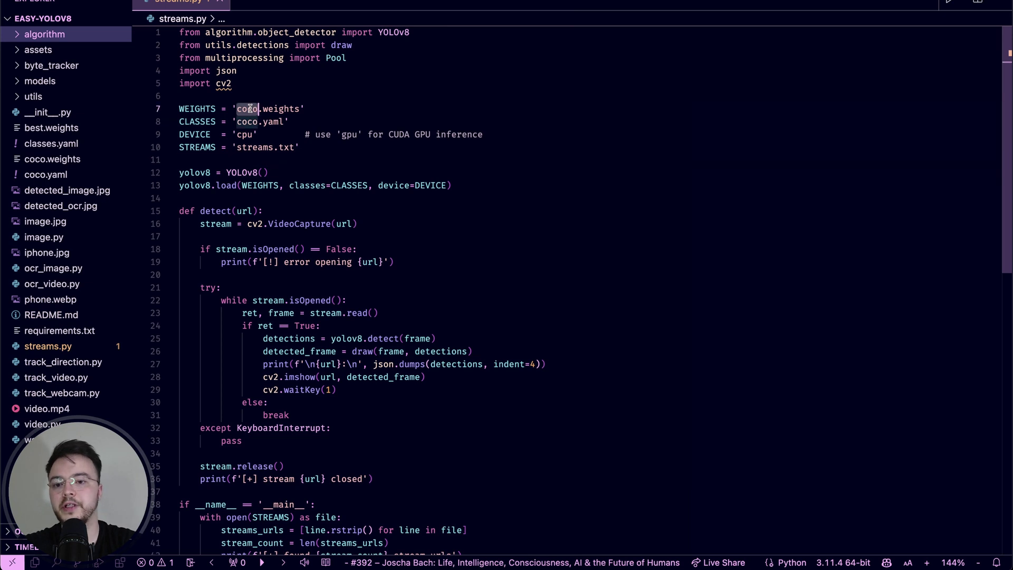
text(best)
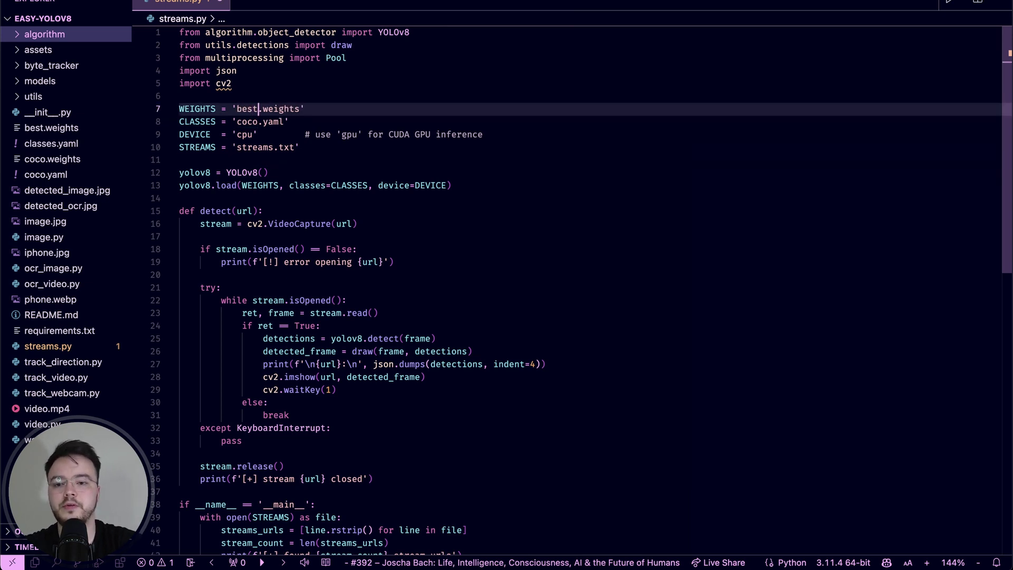
double_click(245, 122)
text(b)
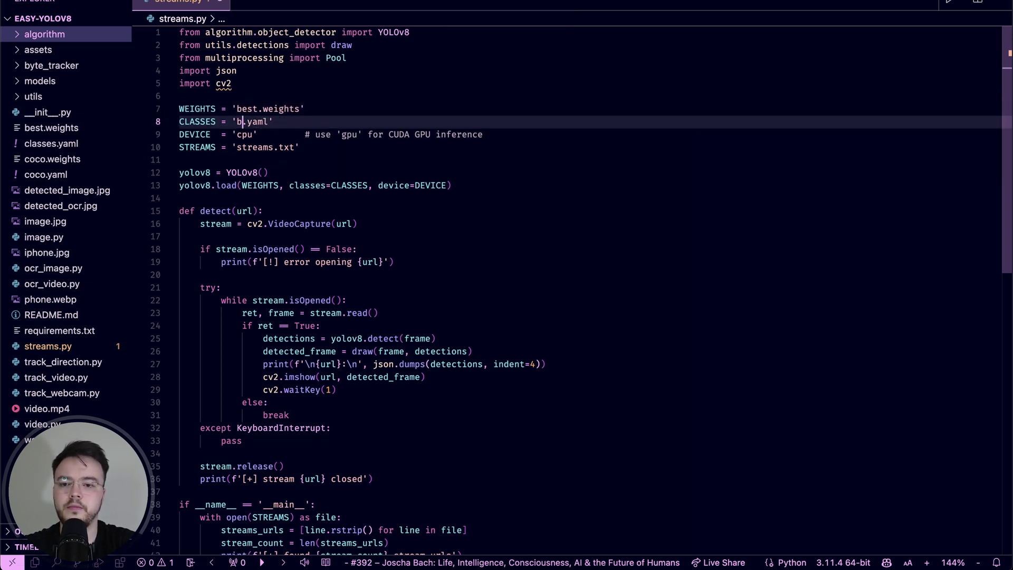
text(e)
key(BackSpace)
key(BackSpace)
text(classes)
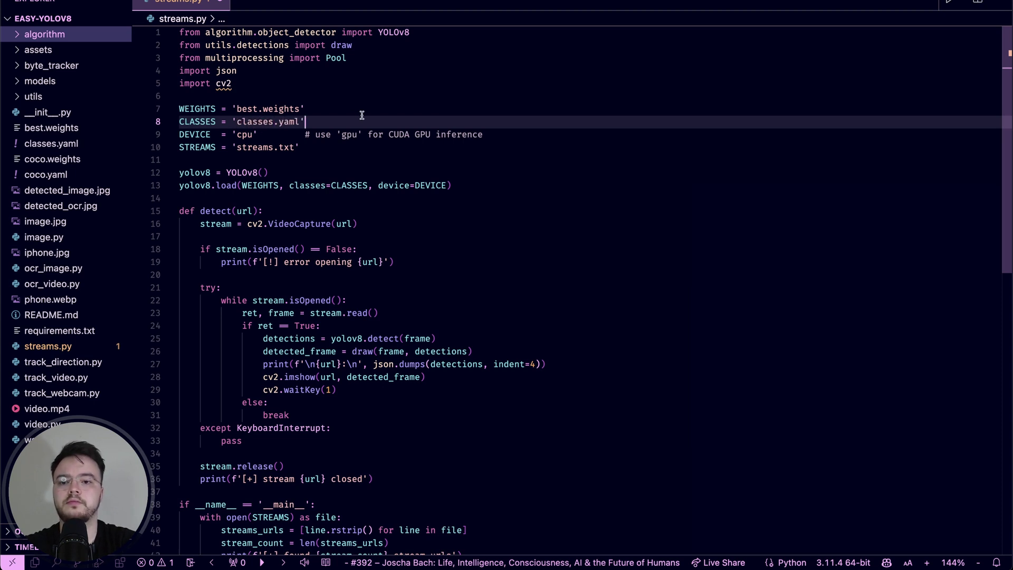
double_click(245, 134)
text(gpu)
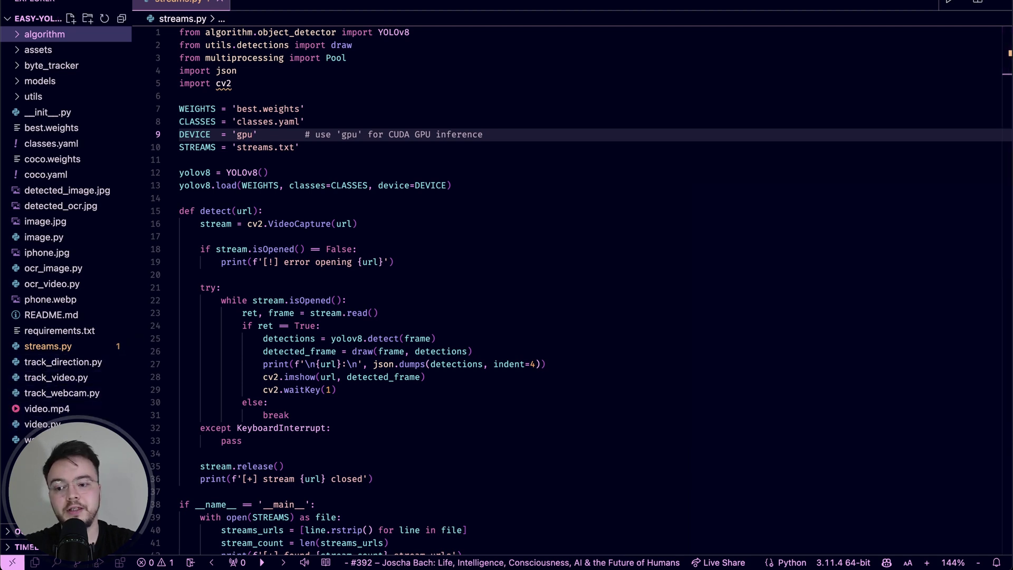
Create streams.txt holding the three camera URLs on 192.168.0.65, .67 and .85:8080/video
right_click(55, 424)
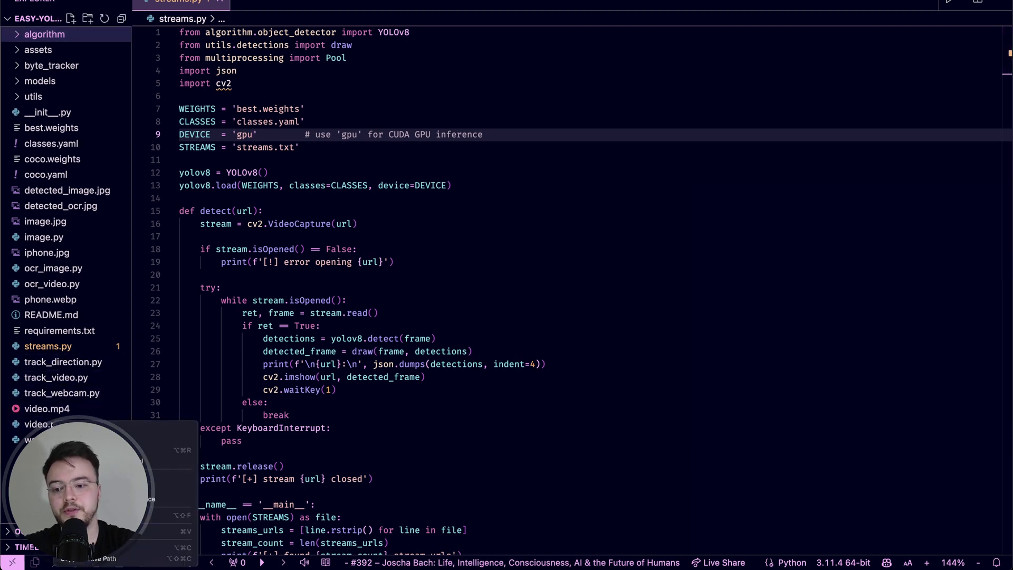
click(97, 428)
text(strea)
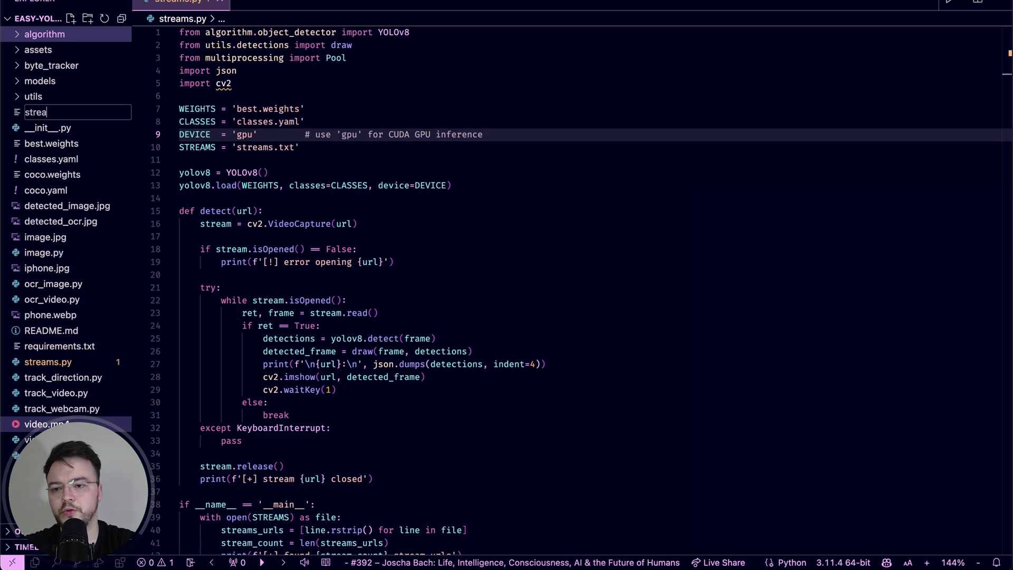
text(ms.txt)
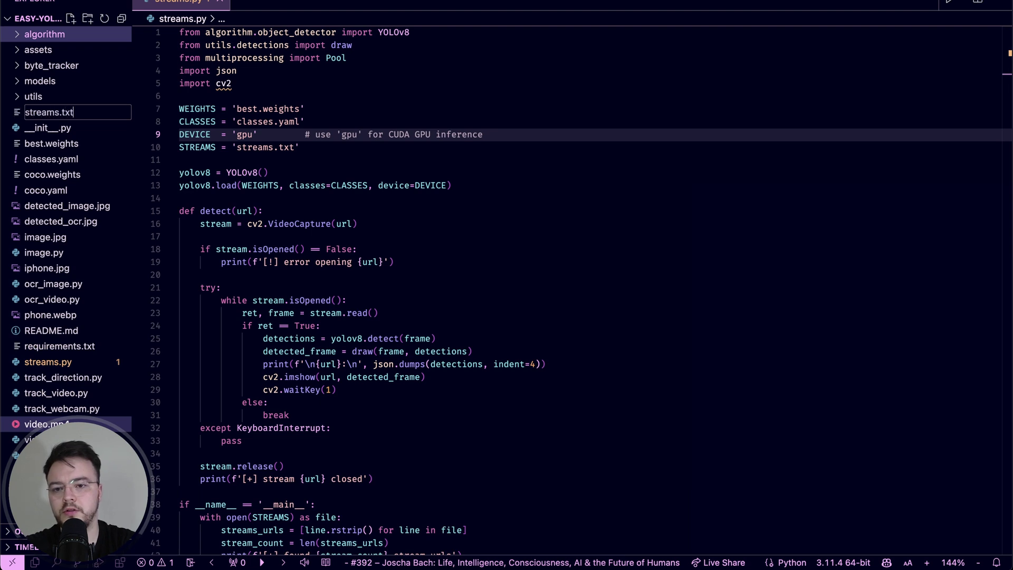
key(Return)
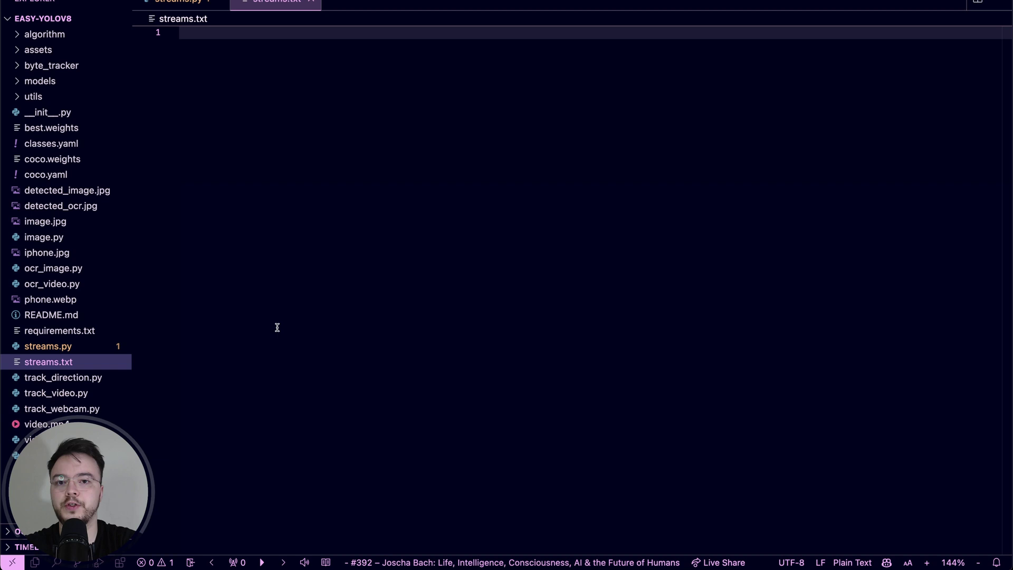
text(http://192.168.0.65:8080/video http://192.168.0.67:8080/video http://192.168.0.85:8080/video)
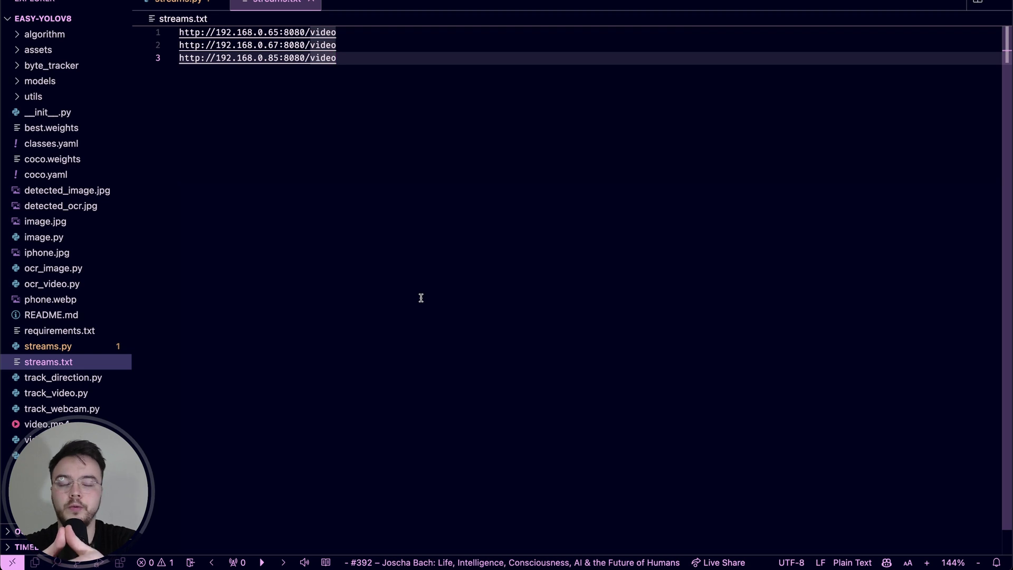
click(311, 2)
click(324, 122)
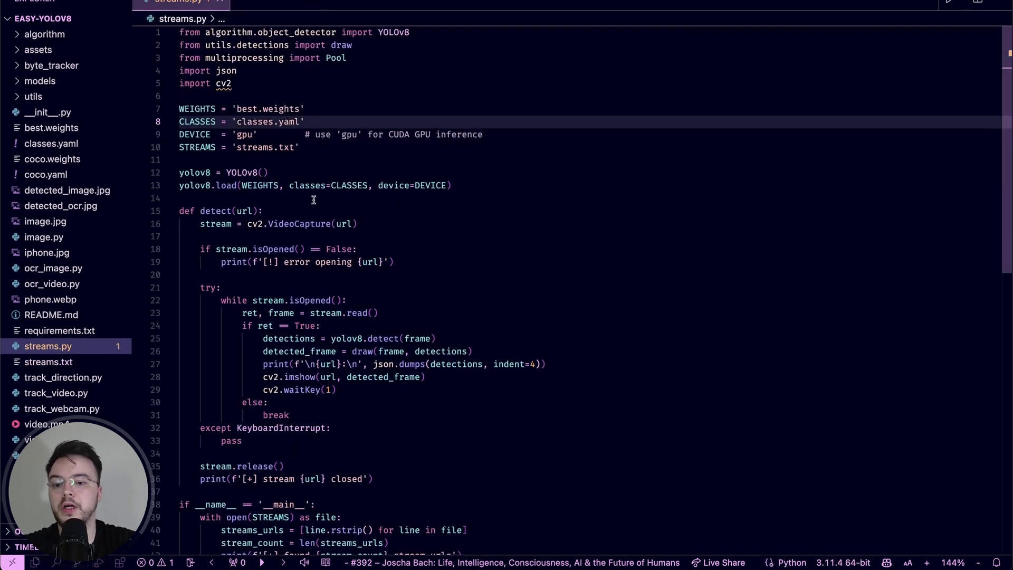
scroll(314, 200, down, 5)
scroll(313, 200, up, 4)
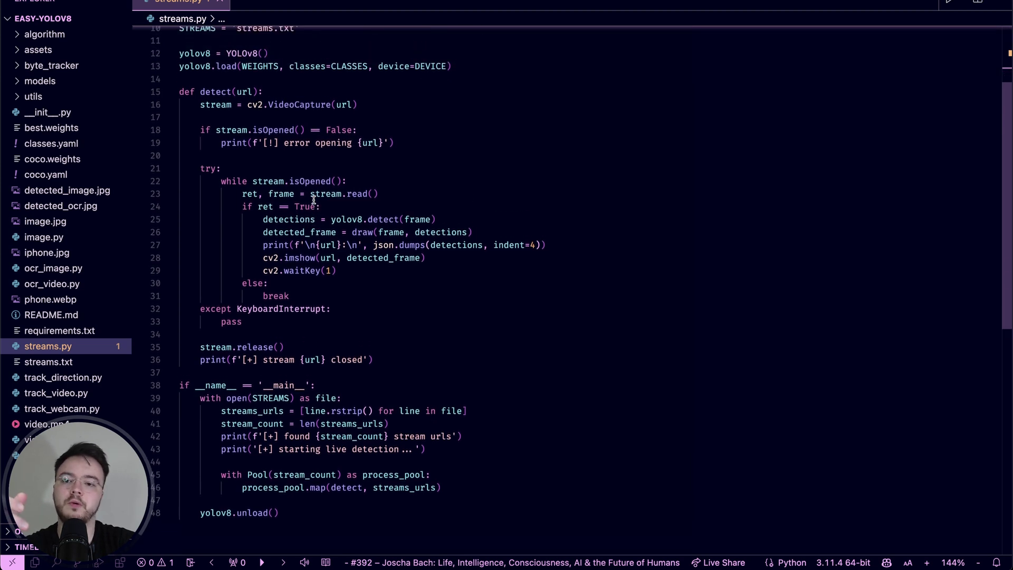
scroll(313, 200, up, 2)
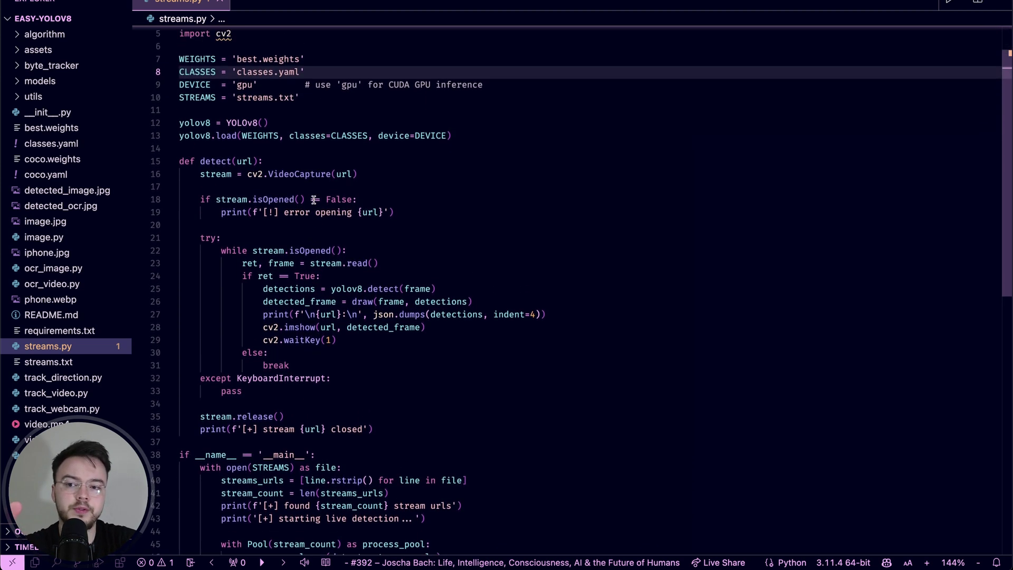
click(264, 185)
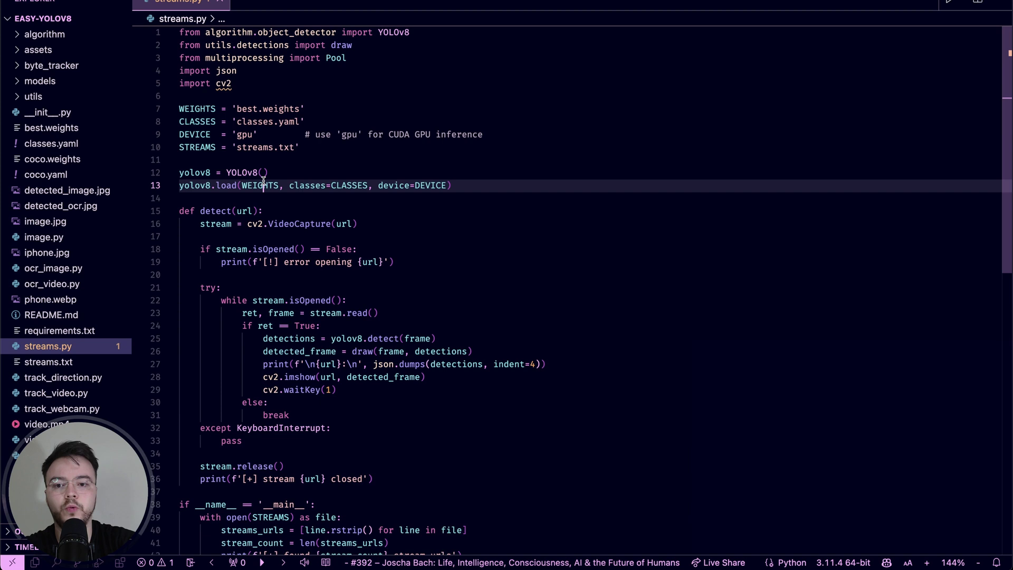
double_click(430, 185)
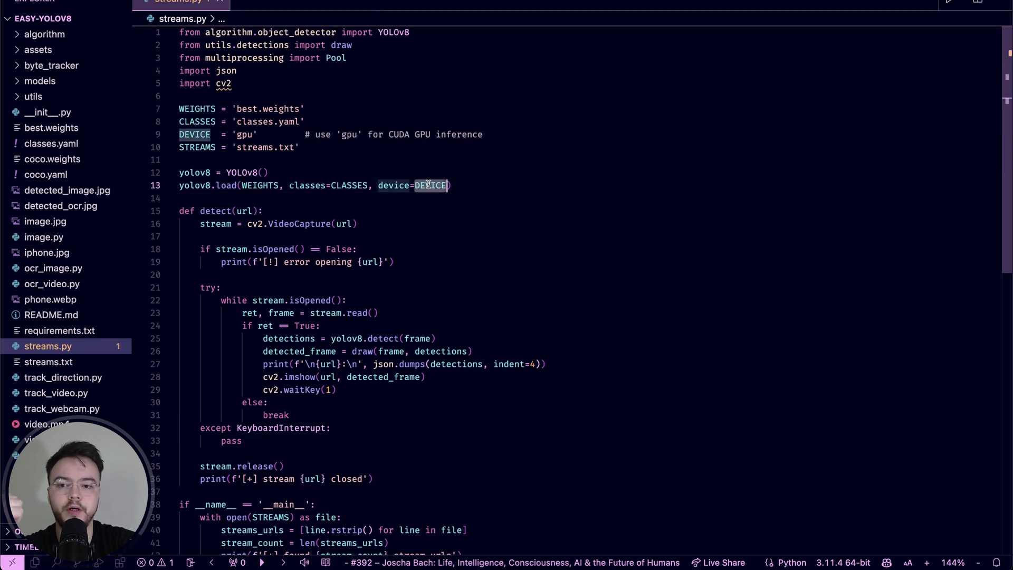
scroll(277, 173, down, 3)
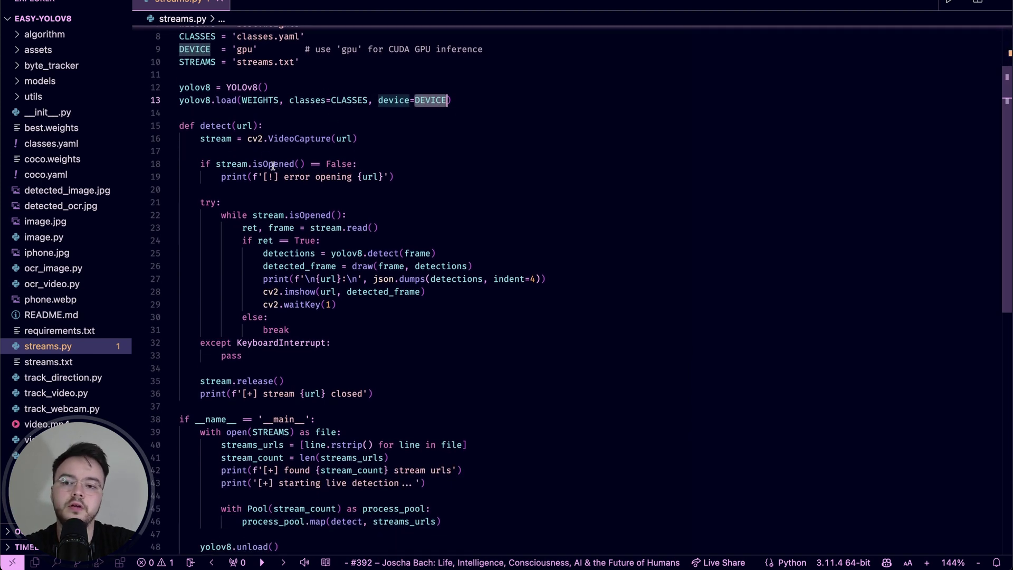
drag(210, 115, 214, 157)
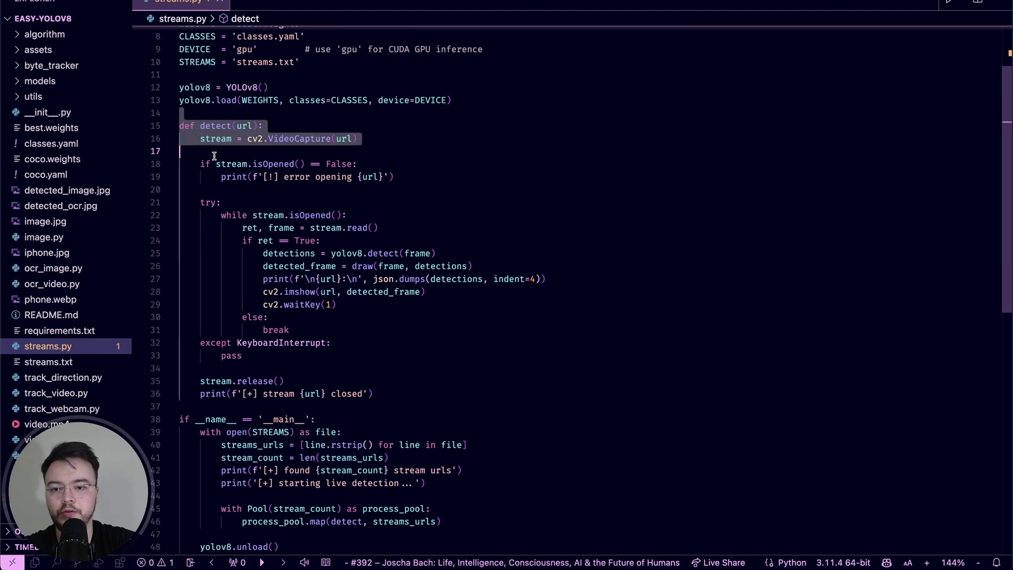
click(245, 151)
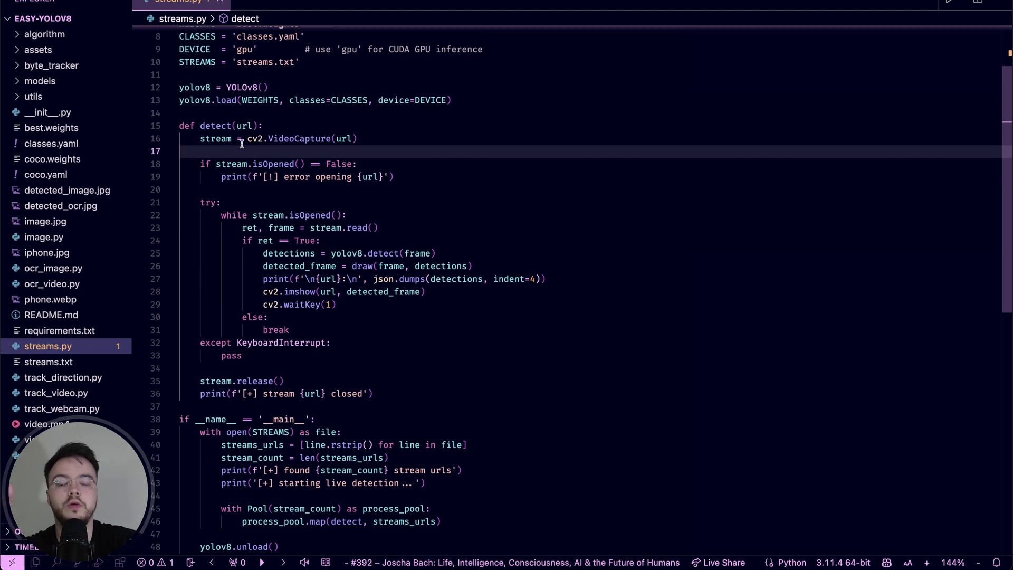
drag(262, 125, 313, 354)
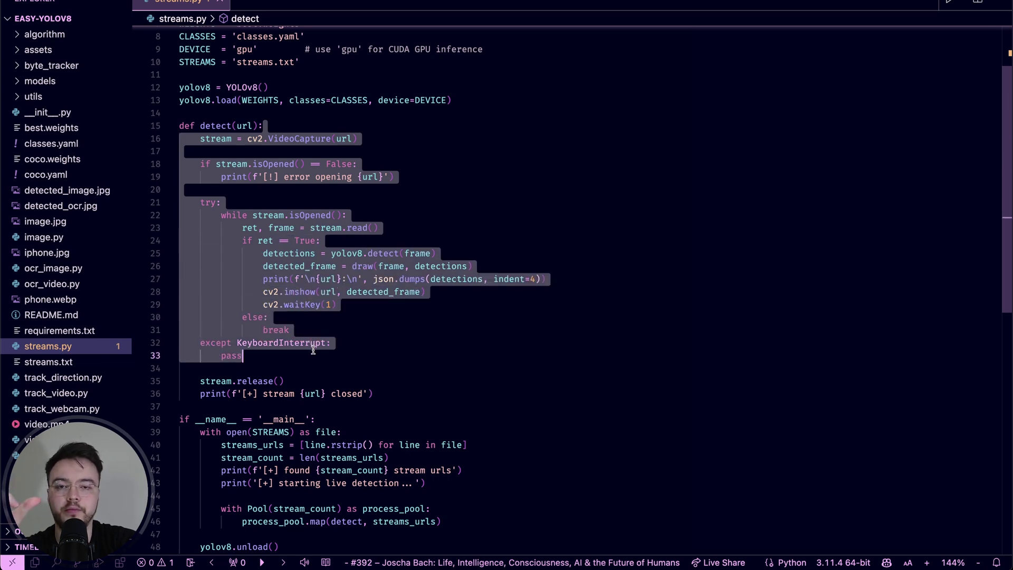
scroll(313, 354, down, 3)
scroll(313, 353, down, 3)
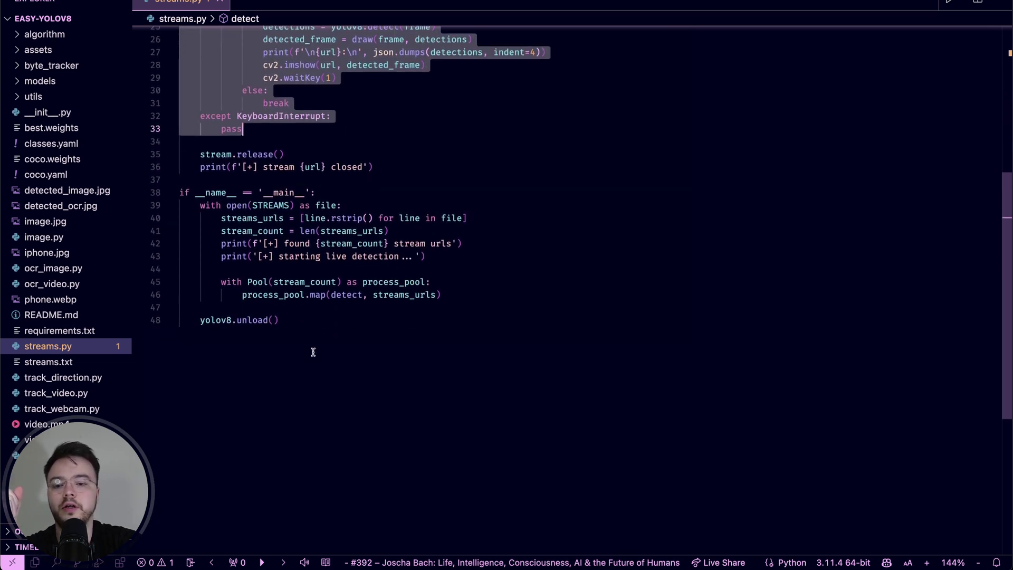
drag(316, 181, 319, 329)
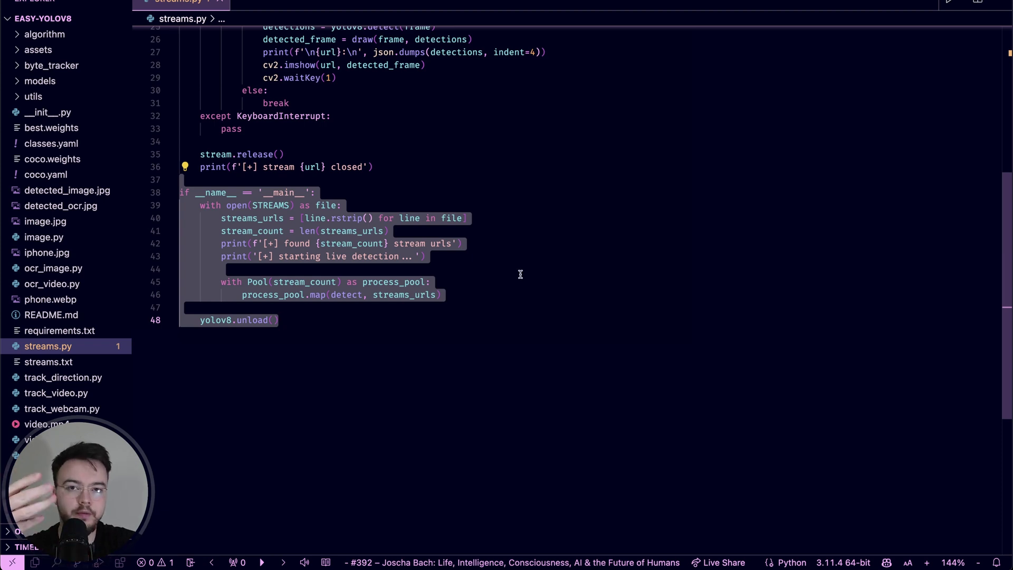
scroll(521, 274, up, 5)
click(446, 252)
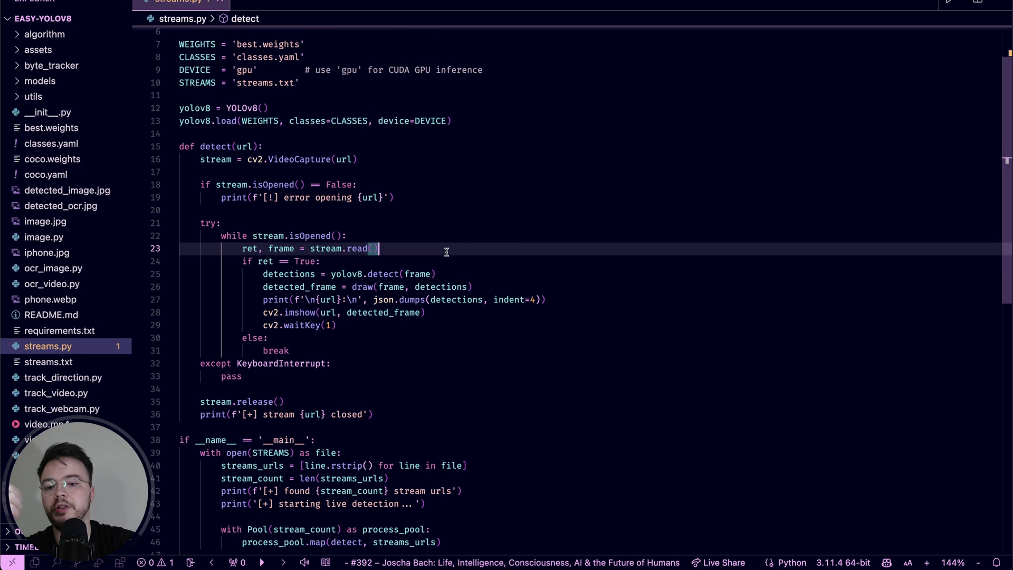
click(294, 224)
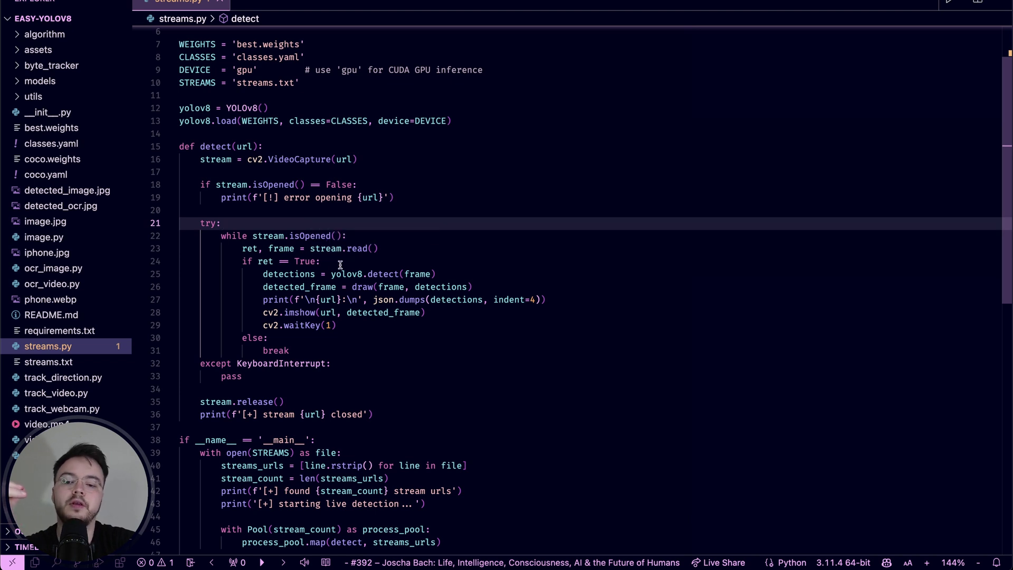
mouse_move(272, 262)
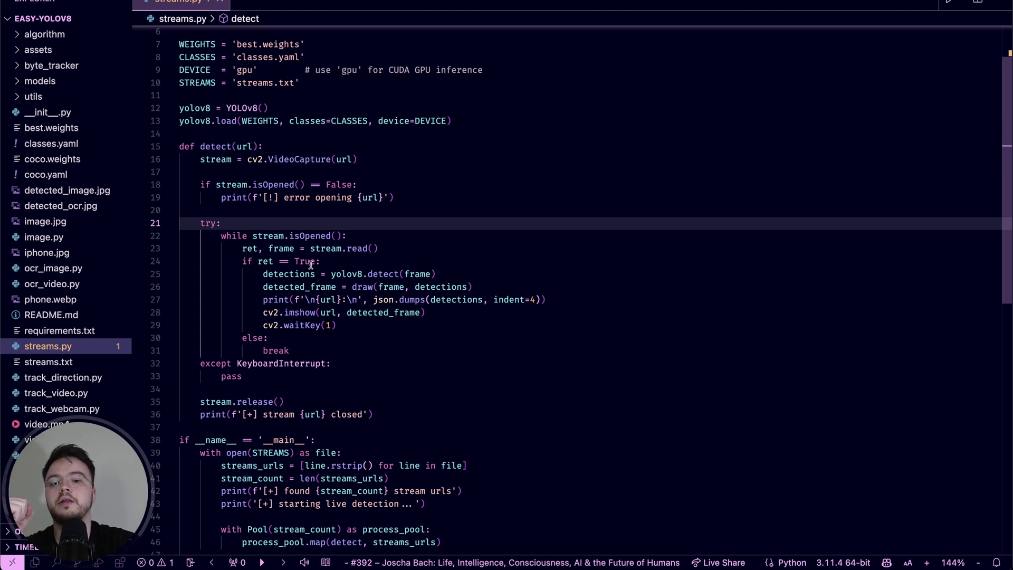
click(266, 274)
drag(265, 274, 423, 262)
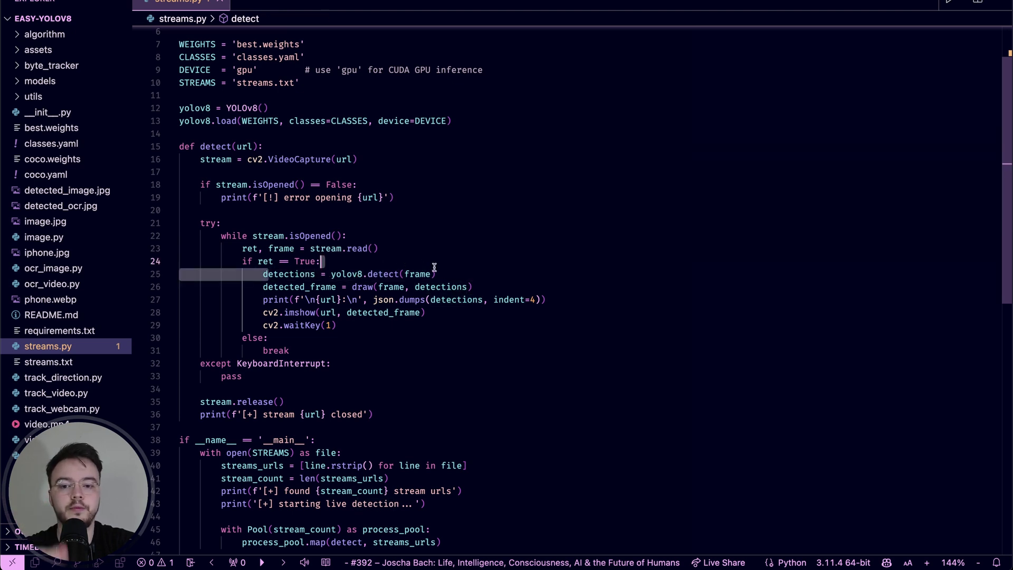
double_click(386, 272)
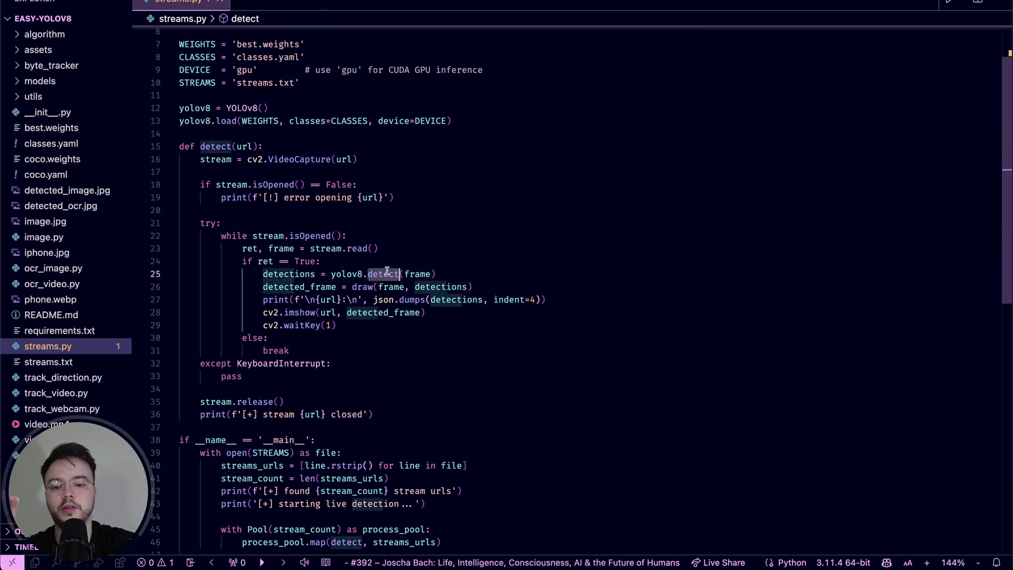
click(509, 263)
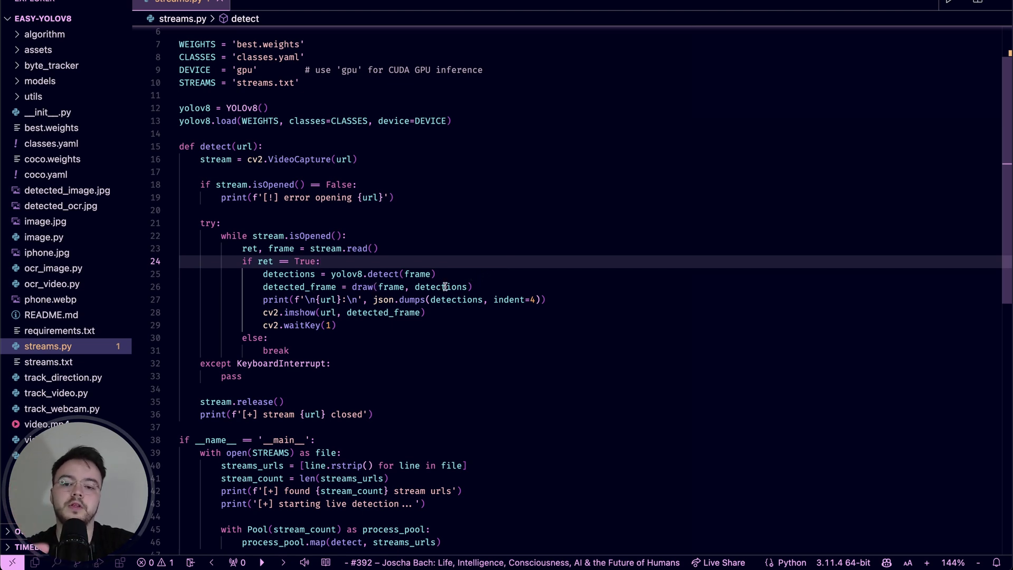
drag(278, 299, 548, 300)
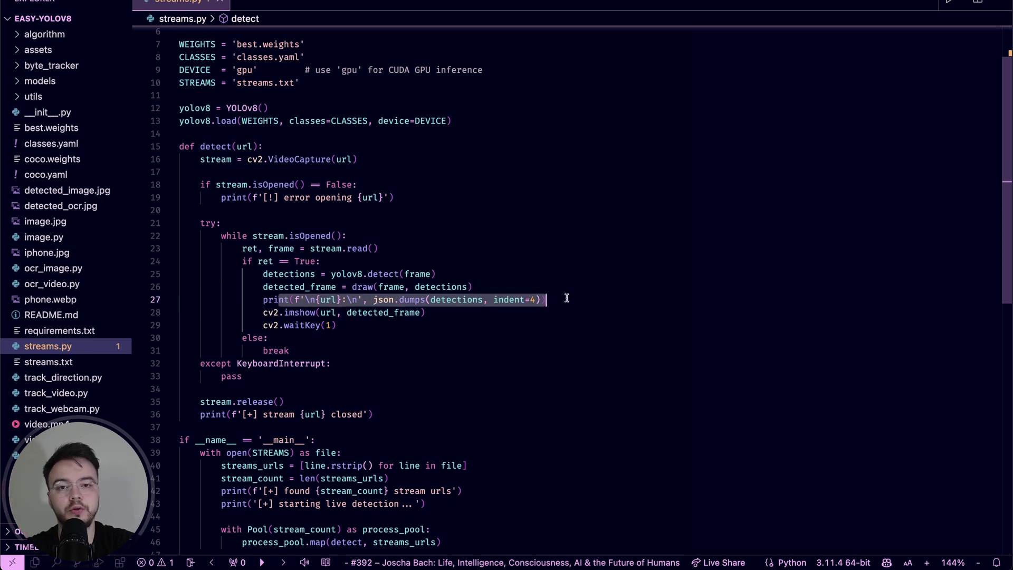
shift+click(495, 314)
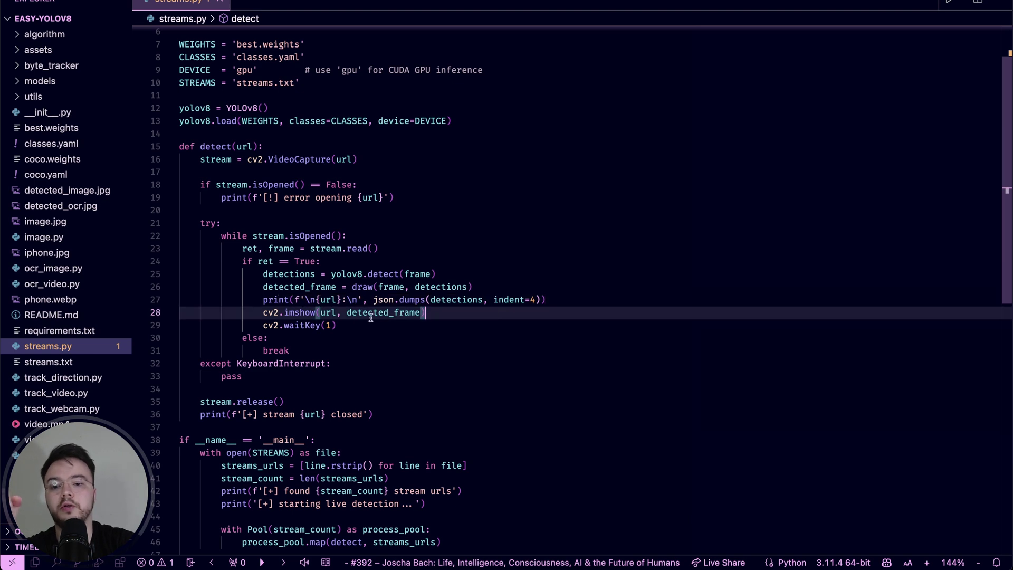
shift+click(337, 325)
drag(338, 326, 268, 312)
drag(458, 274, 459, 267)
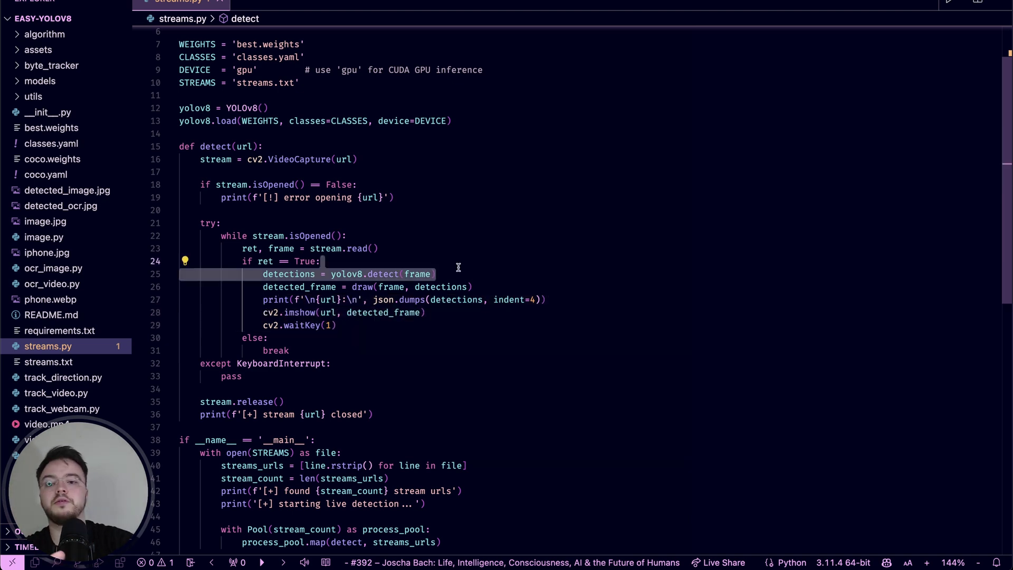